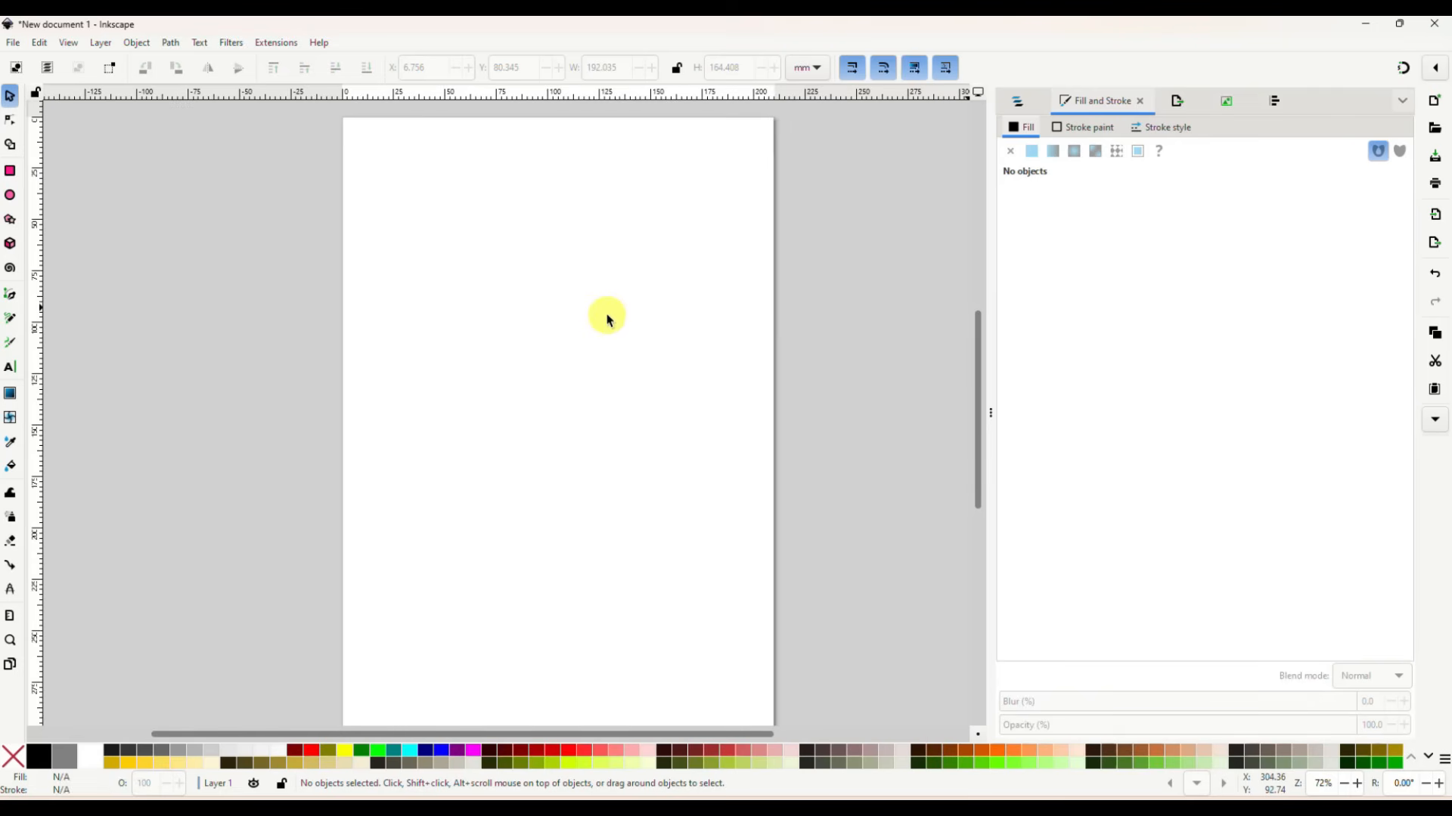
Step: Paste the Santa line drawing into the blank document and move it to about X -164 mm, Y -67 mm
{"action": "key", "text": "ctrl+v"}
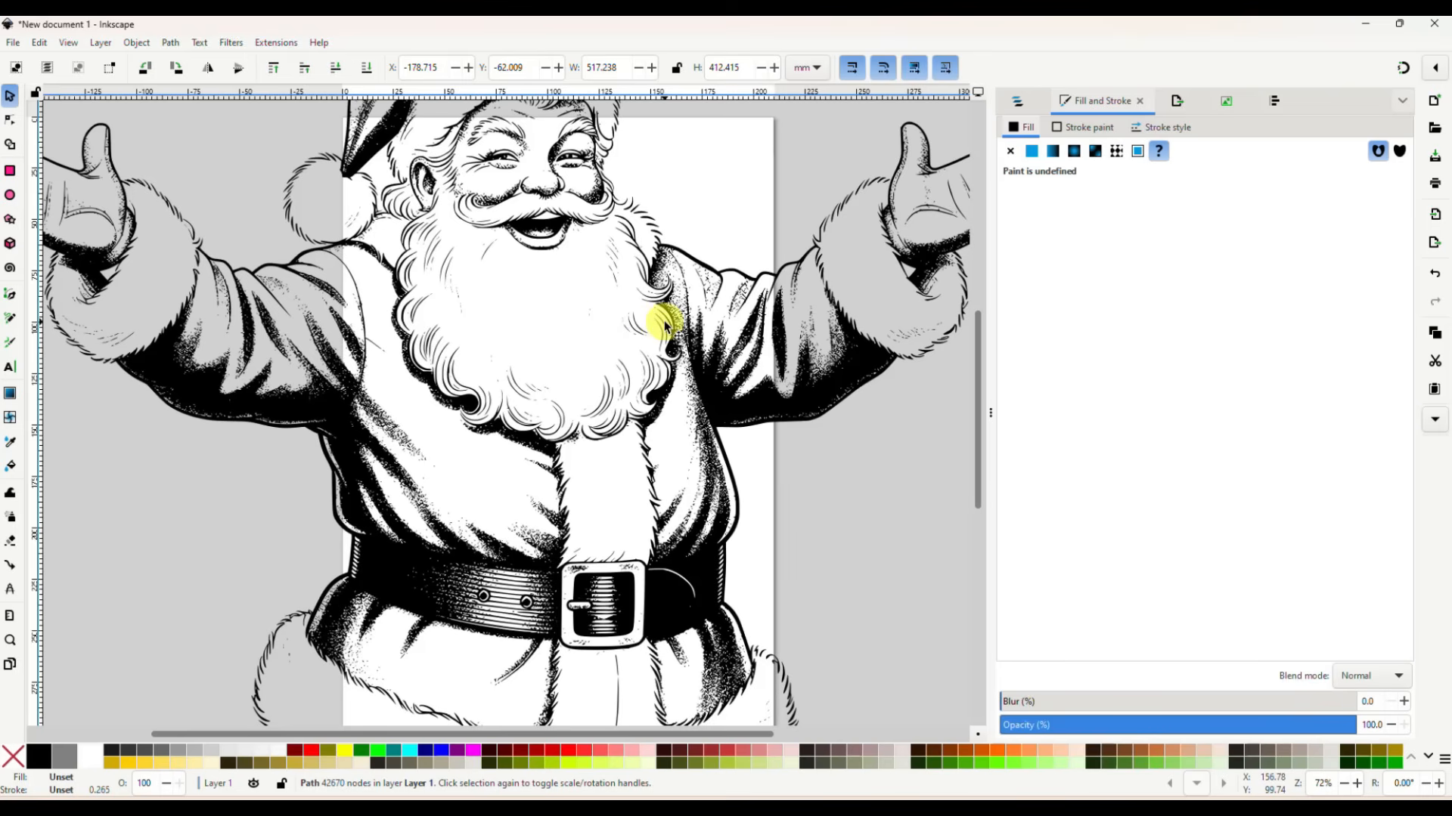
{"action": "scroll", "coordinate": [664, 325], "scroll_direction": "down", "scroll_amount": 3}
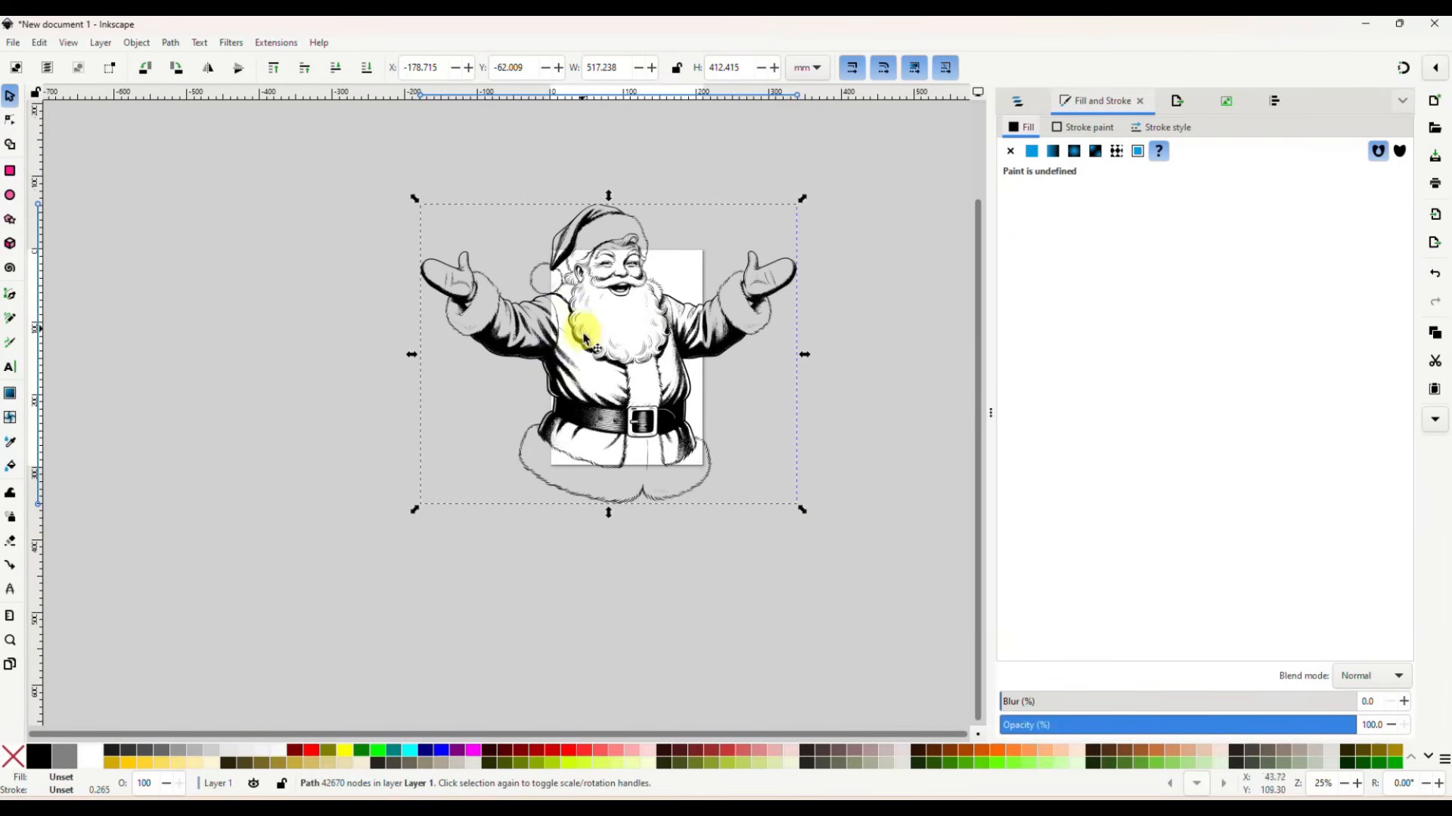
{"action": "mouse_move", "coordinate": [660, 325]}
{"action": "left_mouse_down"}
{"action": "mouse_move", "coordinate": [665, 349]}
{"action": "mouse_move", "coordinate": [680, 340]}
{"action": "mouse_move", "coordinate": [673, 325]}
{"action": "left_mouse_up"}
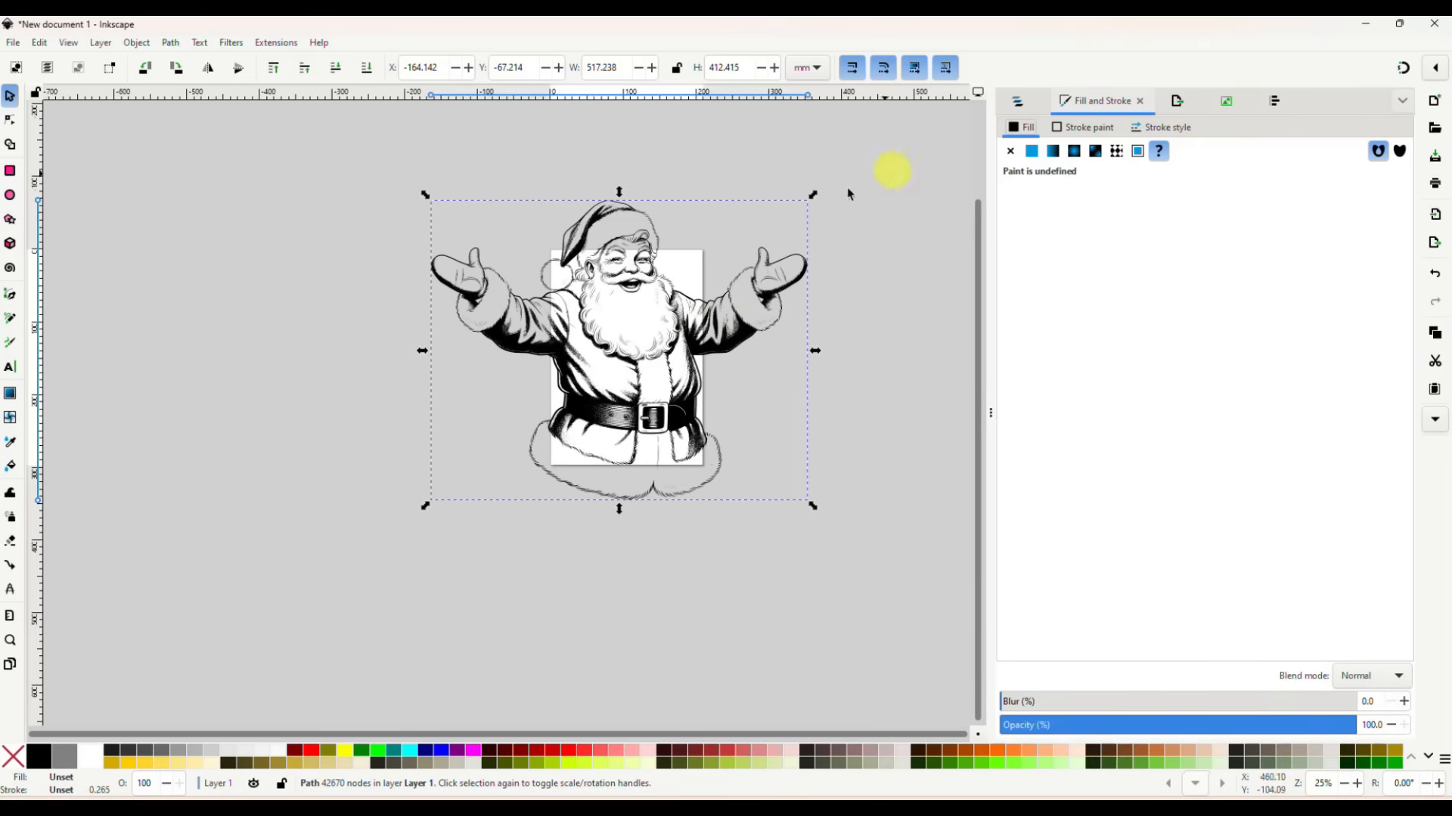
Step: Give the Santa drawing a flat purple fill, about 9120a4, and deselect it
{"action": "left_click", "coordinate": [569, 752]}
{"action": "left_click_drag", "start_coordinate": [1191, 365], "coordinate": [1251, 441]}
{"action": "left_click", "coordinate": [1276, 285]}
{"action": "left_click", "coordinate": [1249, 480]}
{"action": "left_click", "coordinate": [1237, 385]}
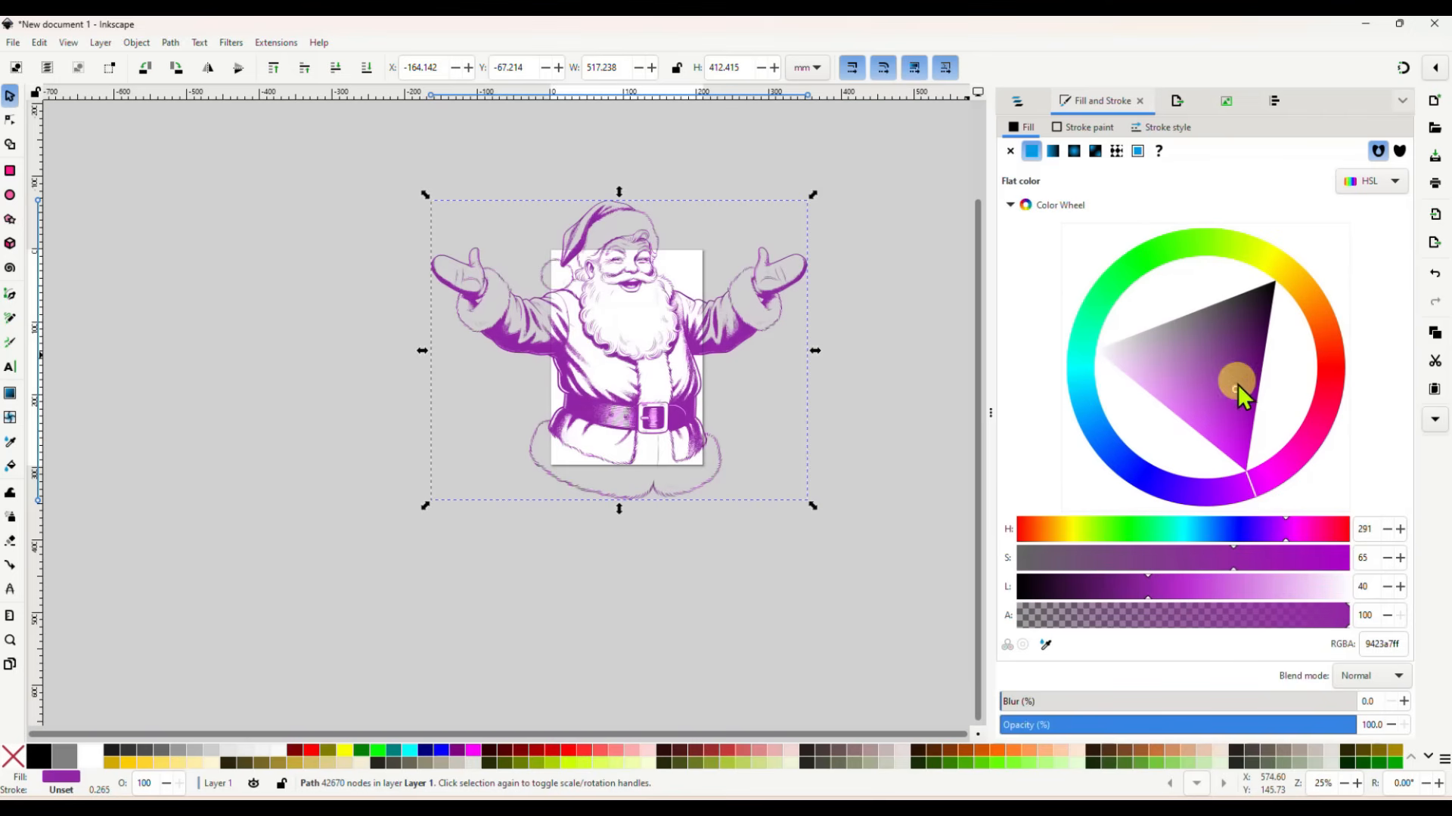
{"action": "mouse_move", "coordinate": [1208, 389]}
{"action": "left_mouse_down"}
{"action": "mouse_move", "coordinate": [1180, 366]}
{"action": "mouse_move", "coordinate": [1228, 398]}
{"action": "mouse_move", "coordinate": [1241, 319]}
{"action": "mouse_move", "coordinate": [1214, 316]}
{"action": "mouse_move", "coordinate": [1240, 391]}
{"action": "left_mouse_up"}
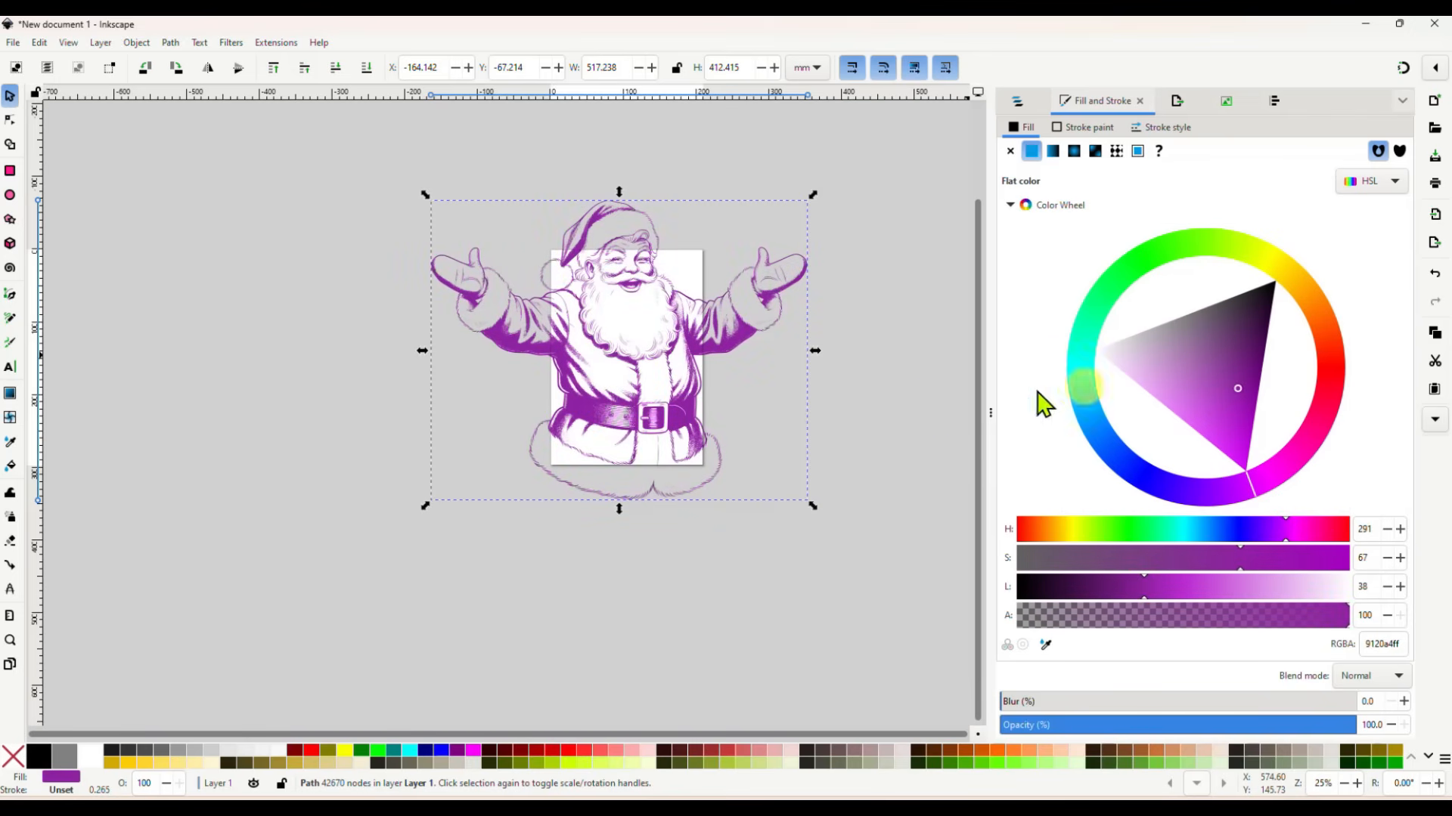
{"action": "scroll", "coordinate": [856, 423], "scroll_direction": "up", "scroll_amount": 2}
{"action": "left_click", "coordinate": [860, 510]}
Step: Recolour the Santa drawing with several palette swatches, including light pink e9afaf and magenta ff00ff, and adjust the shade on the colour wheel
{"action": "key", "text": "space"}
{"action": "left_click_drag", "start_coordinate": [863, 516], "coordinate": [950, 681]}
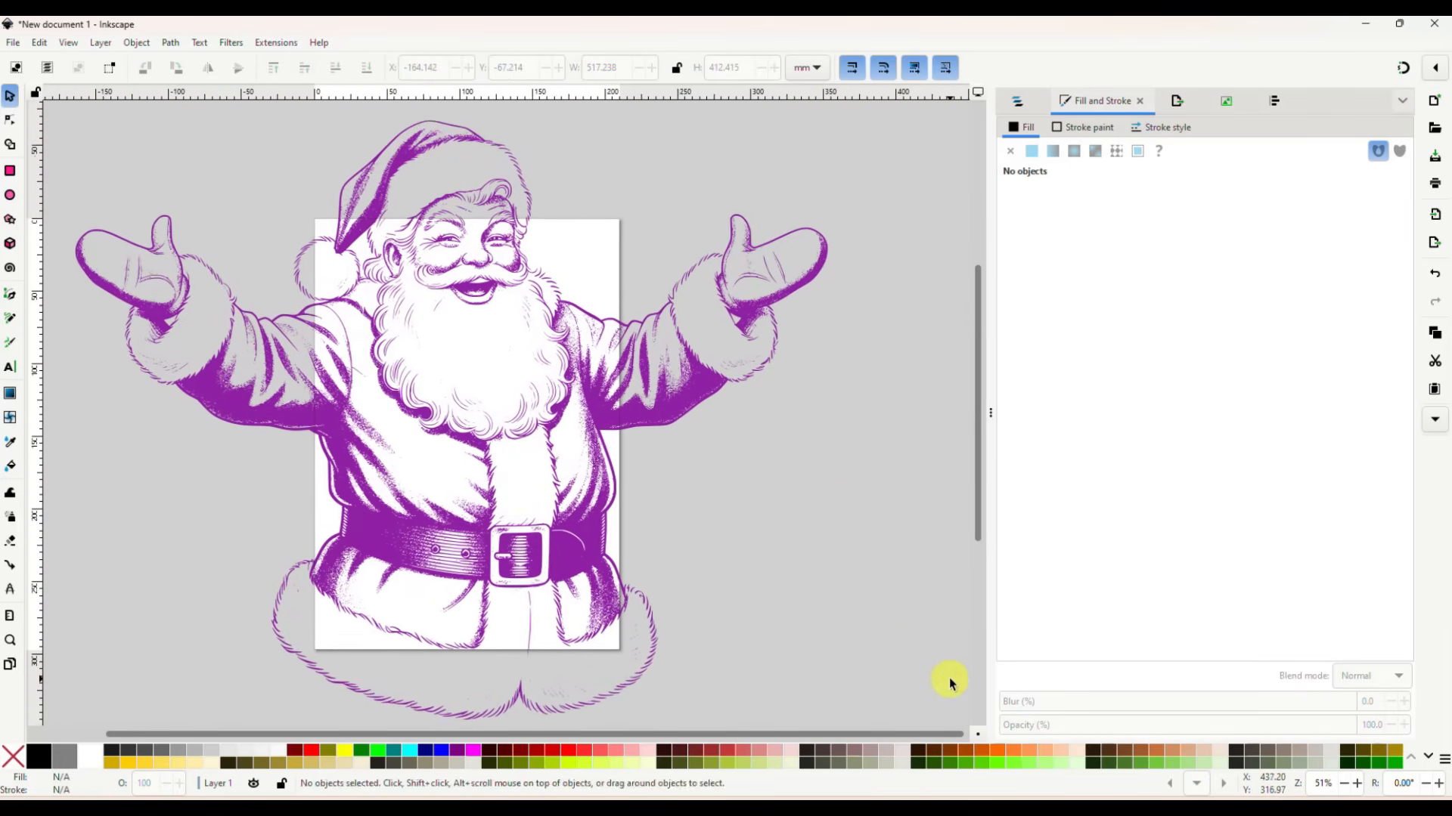
{"action": "scroll", "coordinate": [950, 680], "scroll_direction": "up", "scroll_amount": 1}
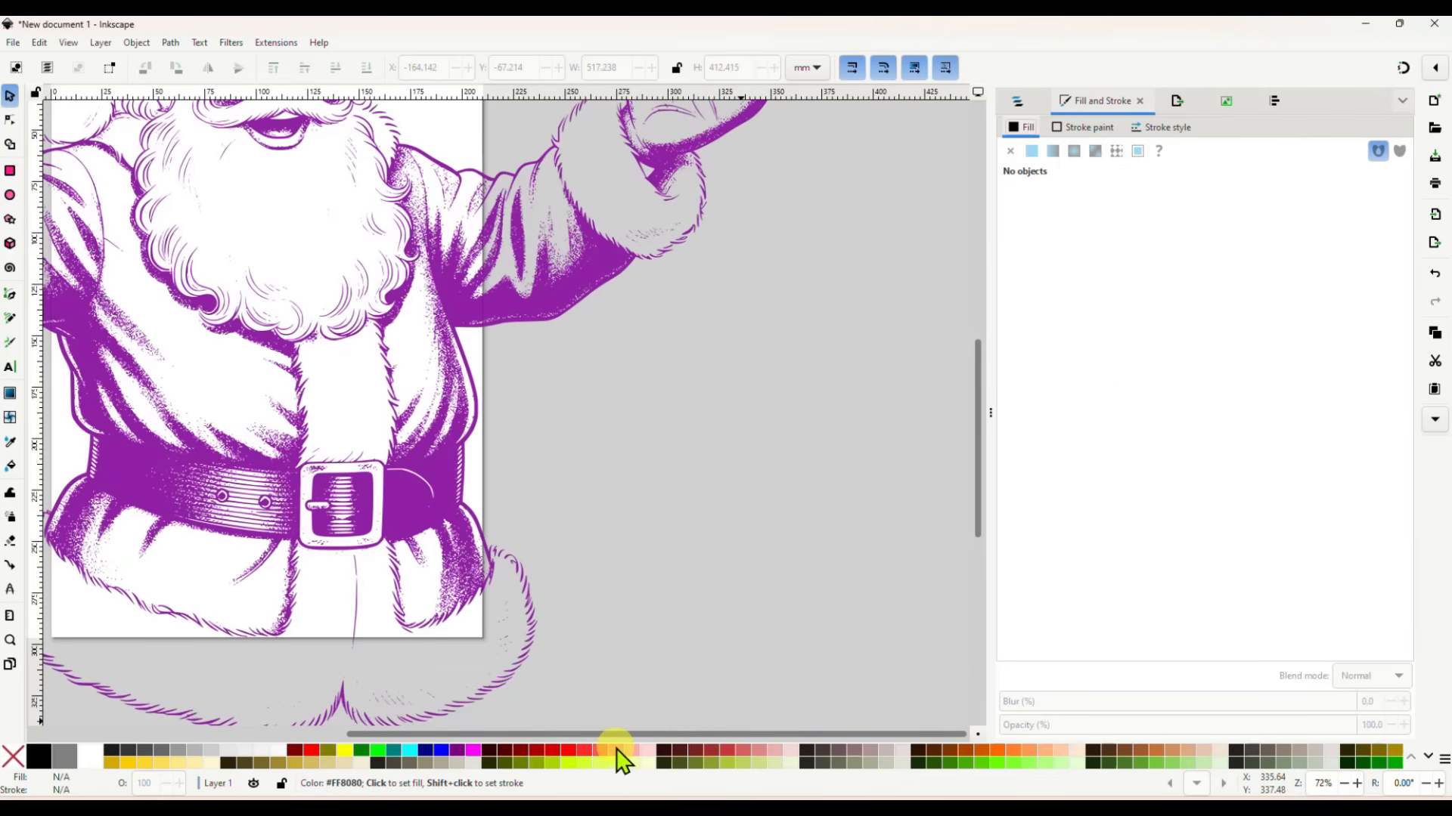
{"action": "left_click", "coordinate": [425, 505]}
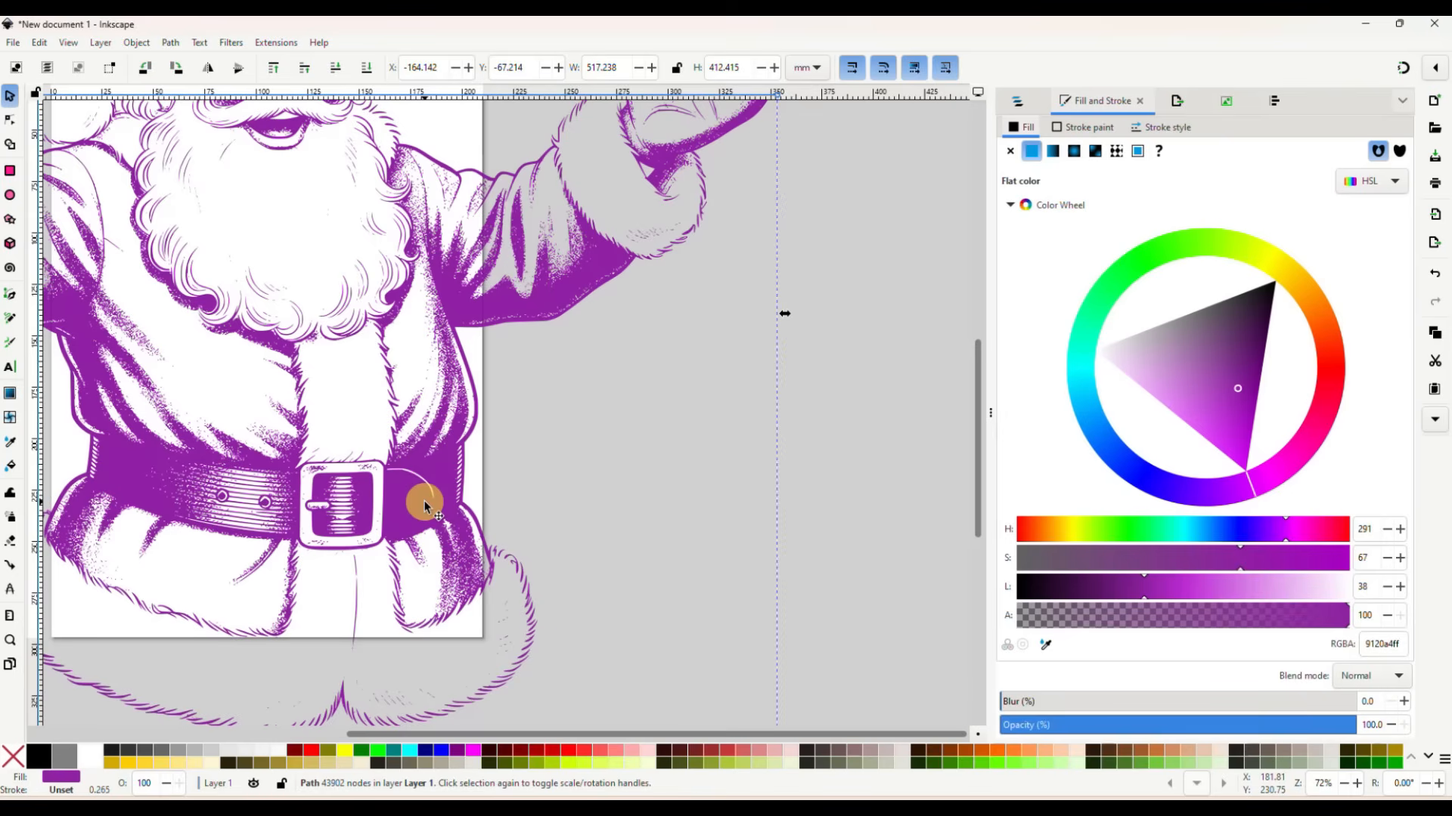
{"action": "left_click", "coordinate": [669, 746]}
{"action": "left_click", "coordinate": [718, 750]}
{"action": "left_click", "coordinate": [775, 750]}
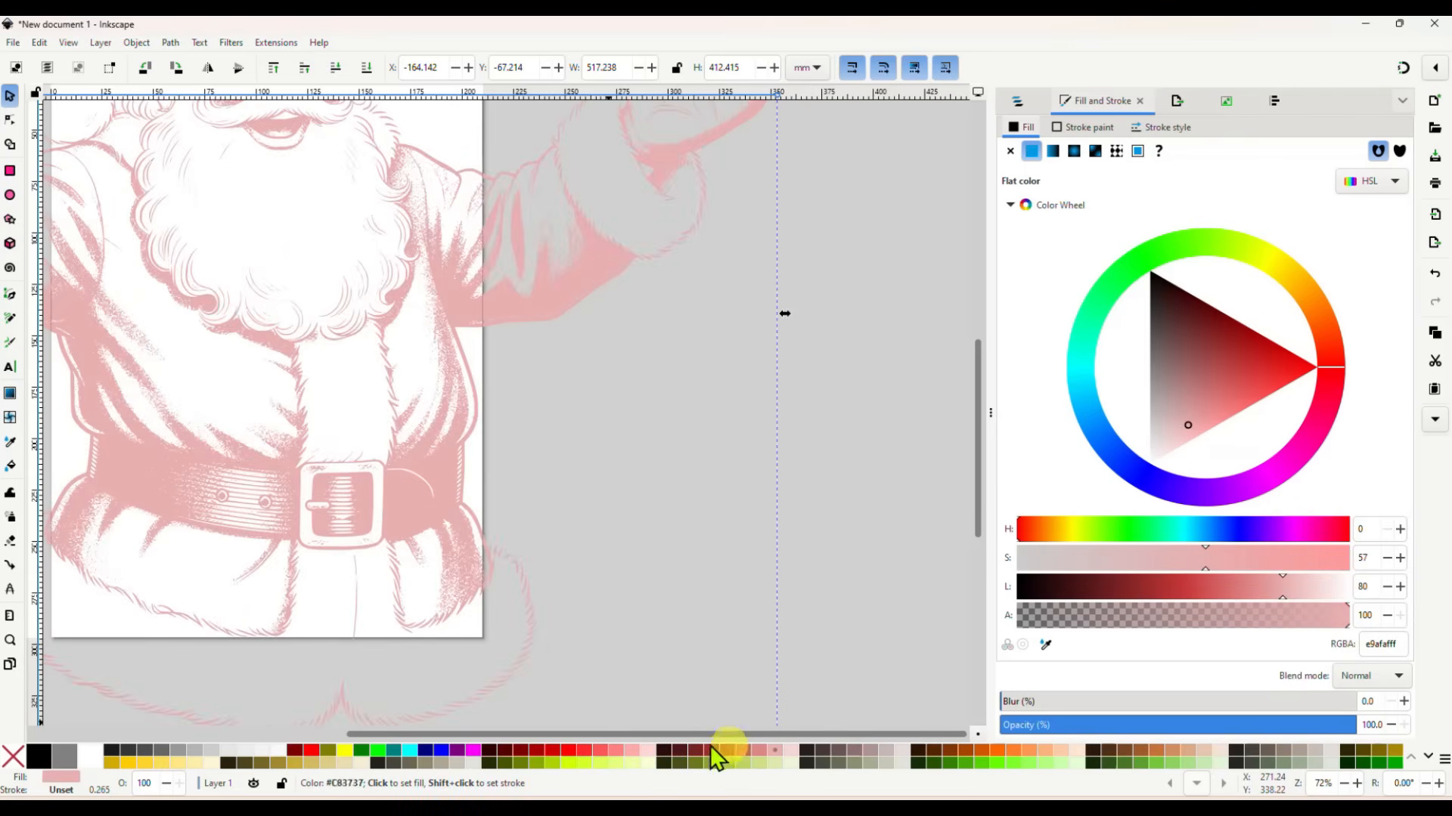
{"action": "left_click", "coordinate": [473, 749]}
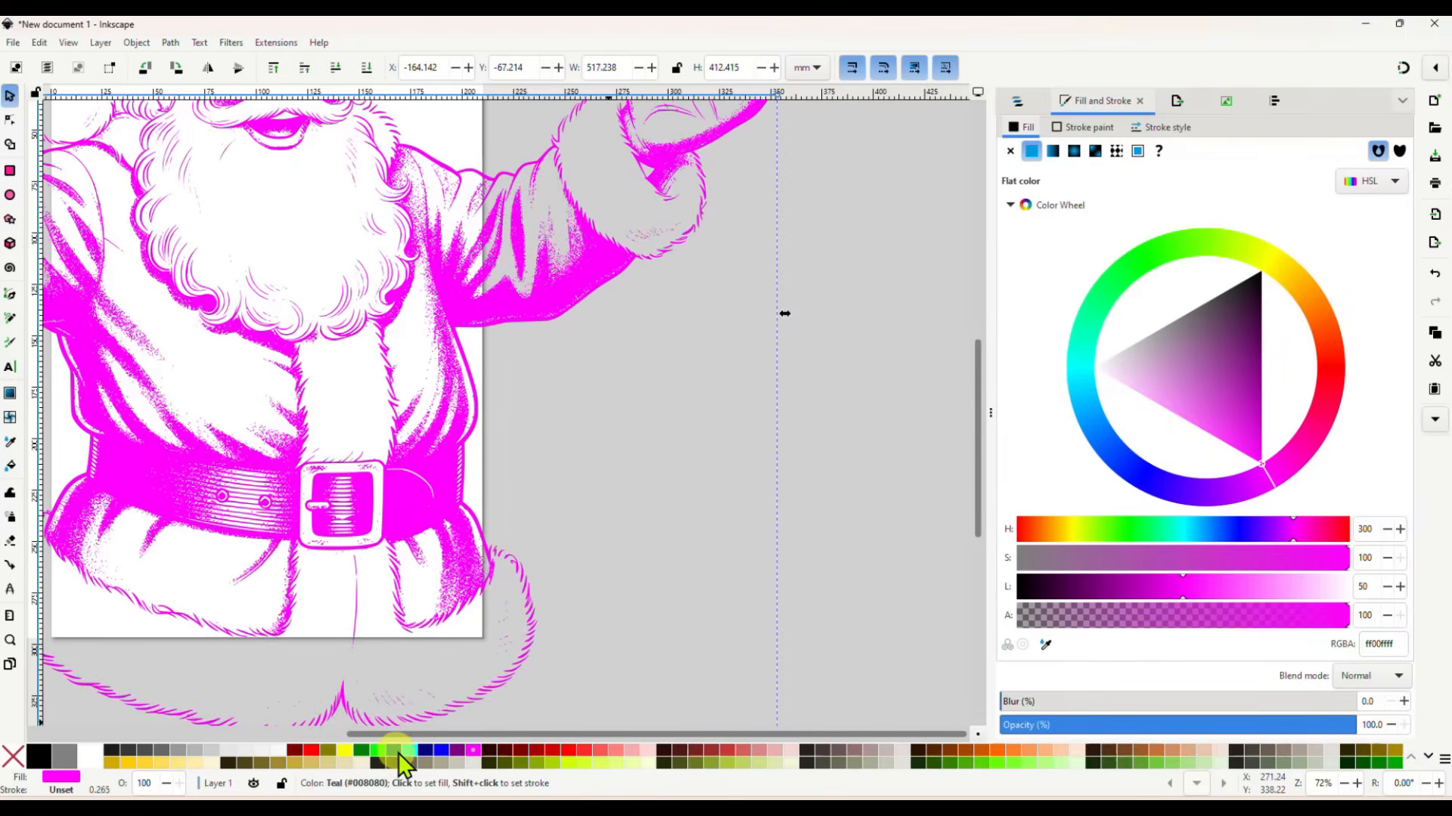
{"action": "left_click", "coordinate": [414, 764]}
{"action": "mouse_move", "coordinate": [1205, 363]}
{"action": "left_mouse_down"}
{"action": "mouse_move", "coordinate": [1096, 354]}
{"action": "mouse_move", "coordinate": [1205, 378]}
{"action": "mouse_move", "coordinate": [1215, 396]}
{"action": "left_mouse_up"}
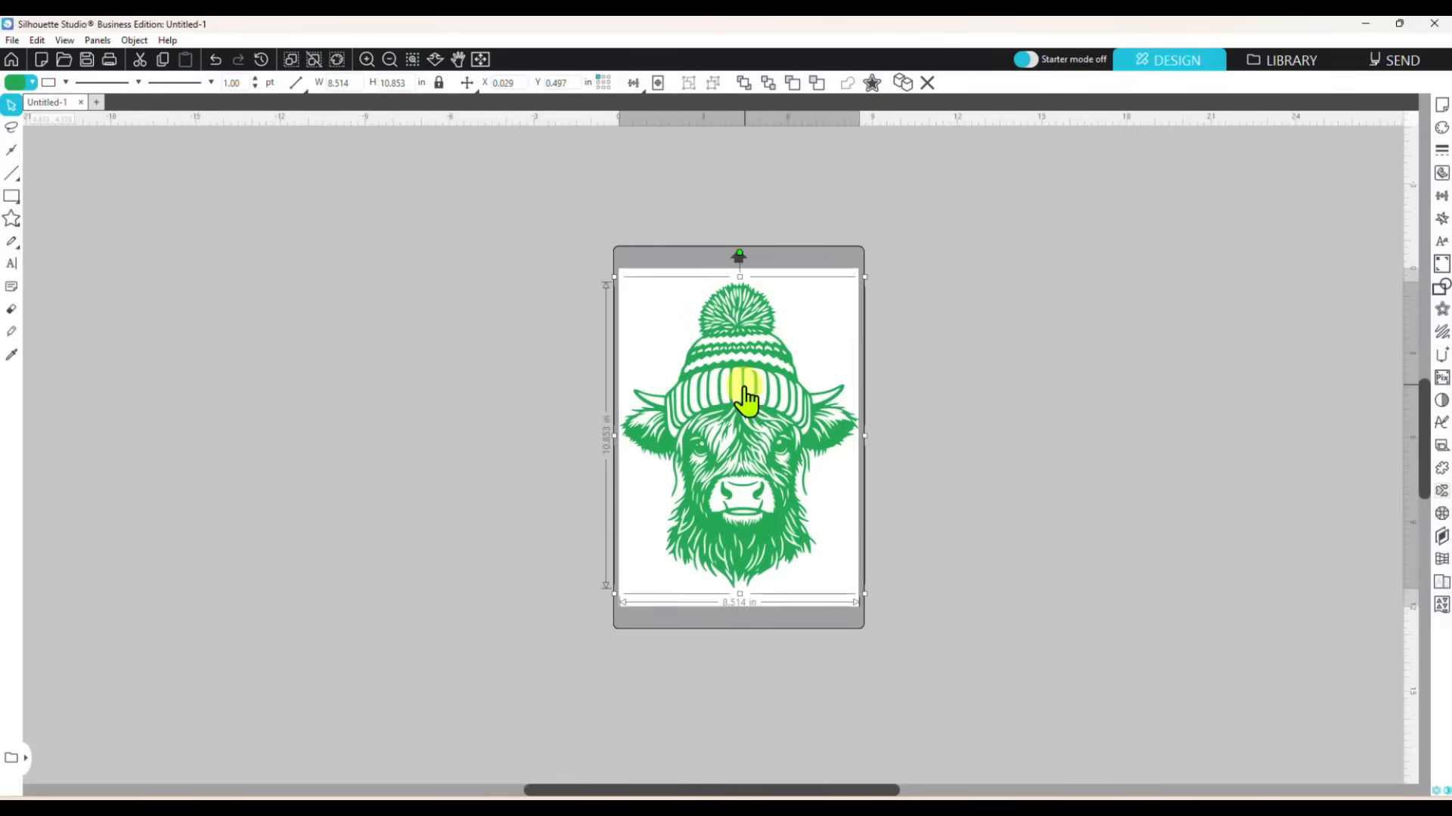
Step: Switch to Silhouette Studio, nudge the highland cow design on its page and fill it with medium purple
{"action": "left_click", "coordinate": [754, 392]}
{"action": "left_click_drag", "start_coordinate": [754, 392], "coordinate": [744, 388]}
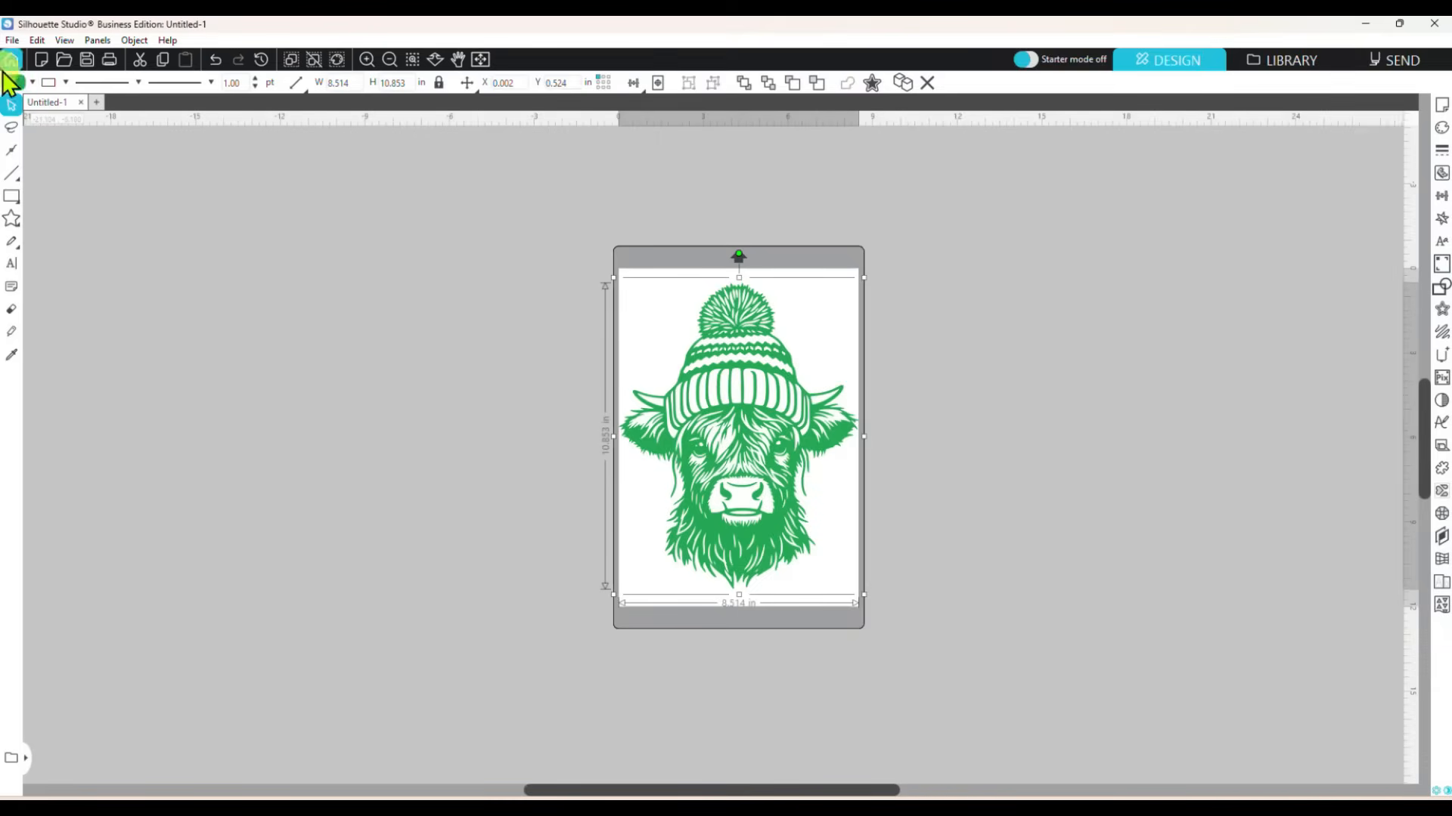
{"action": "left_click", "coordinate": [31, 83]}
{"action": "left_click", "coordinate": [51, 161]}
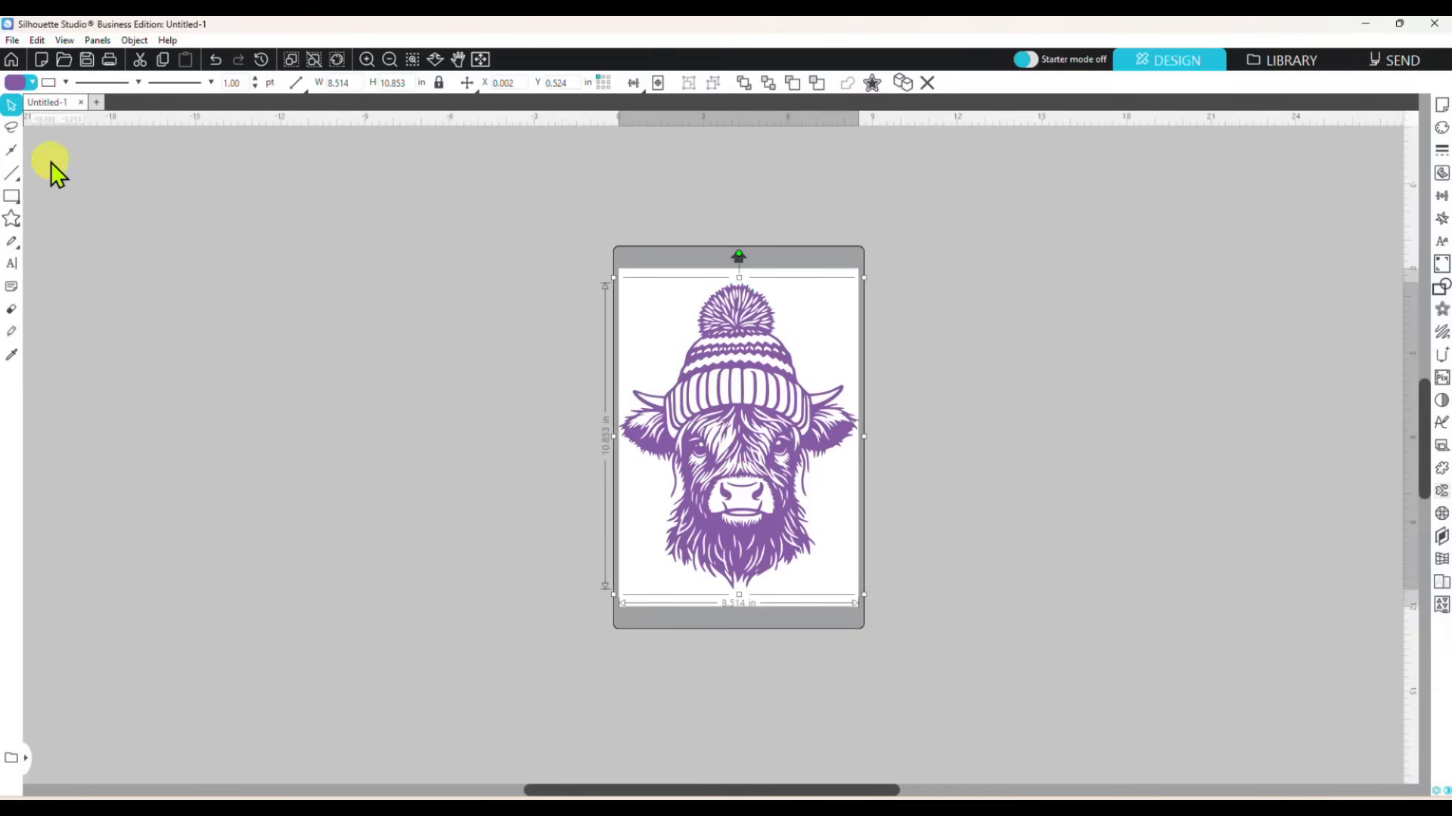
Step: Reselect the cow design and change its fill to dark purple and to one further swatch
{"action": "left_click", "coordinate": [71, 169]}
{"action": "left_click", "coordinate": [744, 414]}
{"action": "left_click", "coordinate": [30, 83]}
{"action": "left_click", "coordinate": [65, 125]}
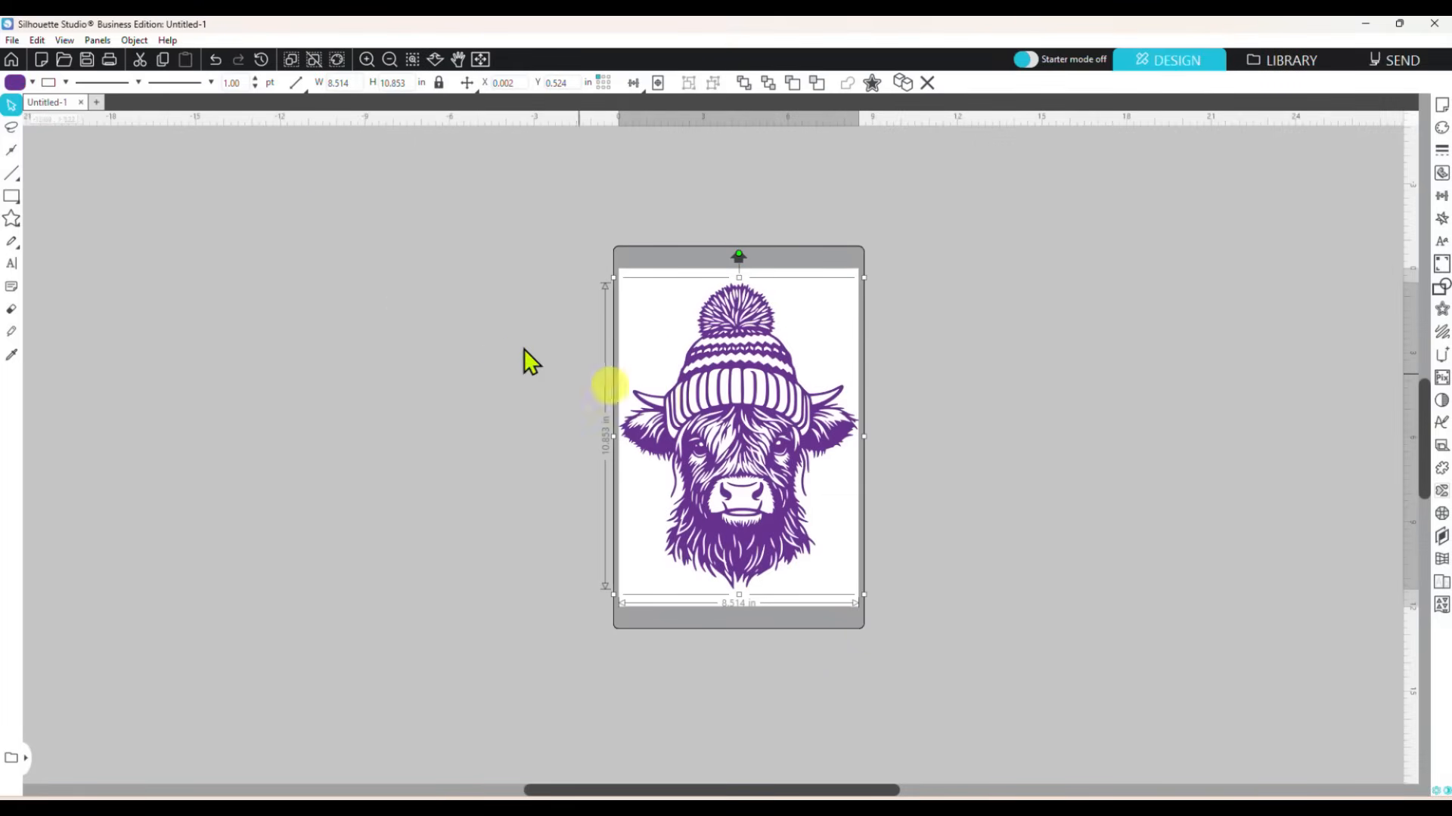
{"action": "left_click", "coordinate": [30, 81]}
{"action": "left_click", "coordinate": [173, 174]}
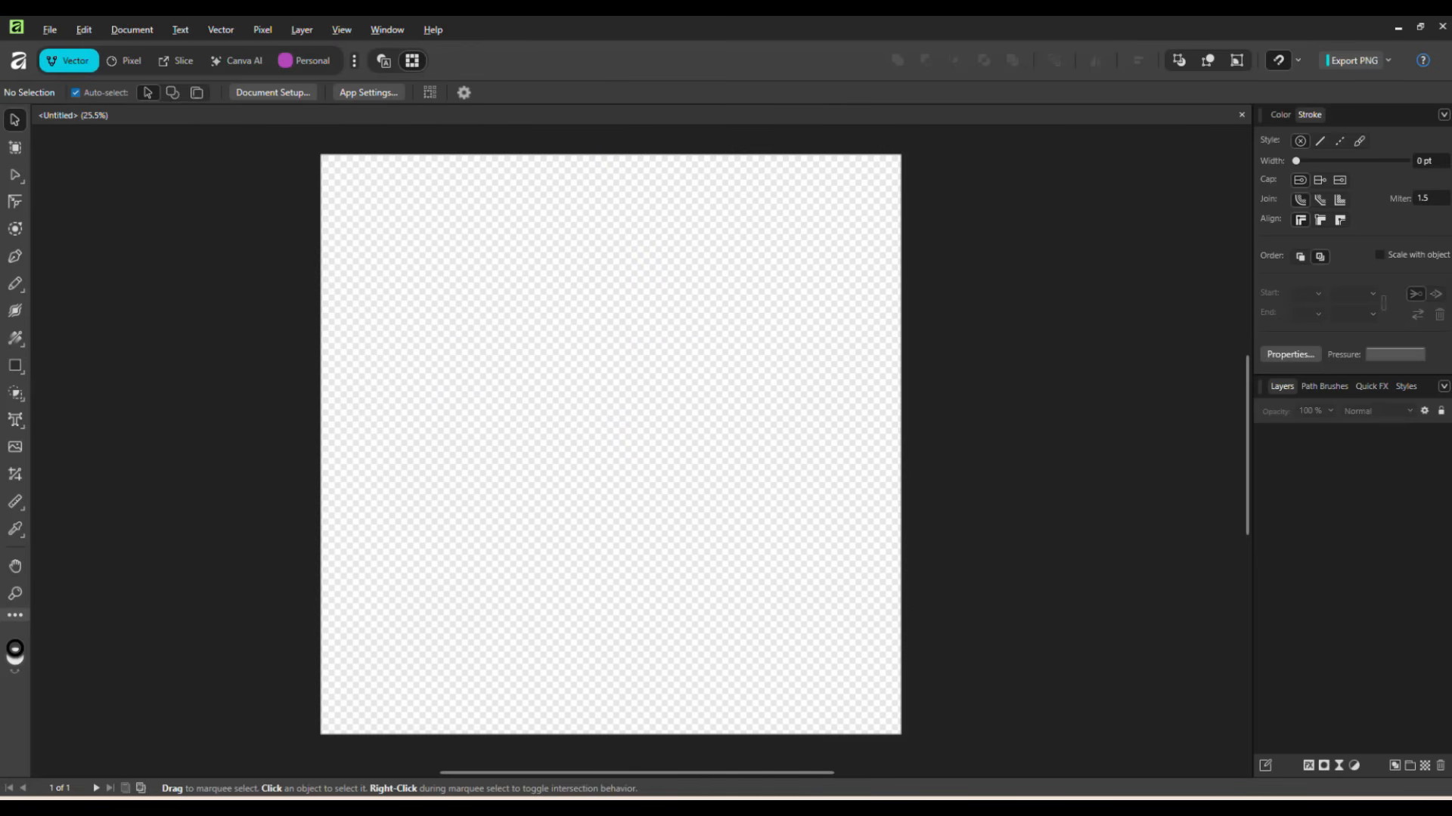
Step: Switch to Affinity, place the portrait SVG in the empty document and scale it down to about 37%, centred on the page
{"action": "left_click_drag", "start_coordinate": [1451, 458], "coordinate": [1258, 442]}
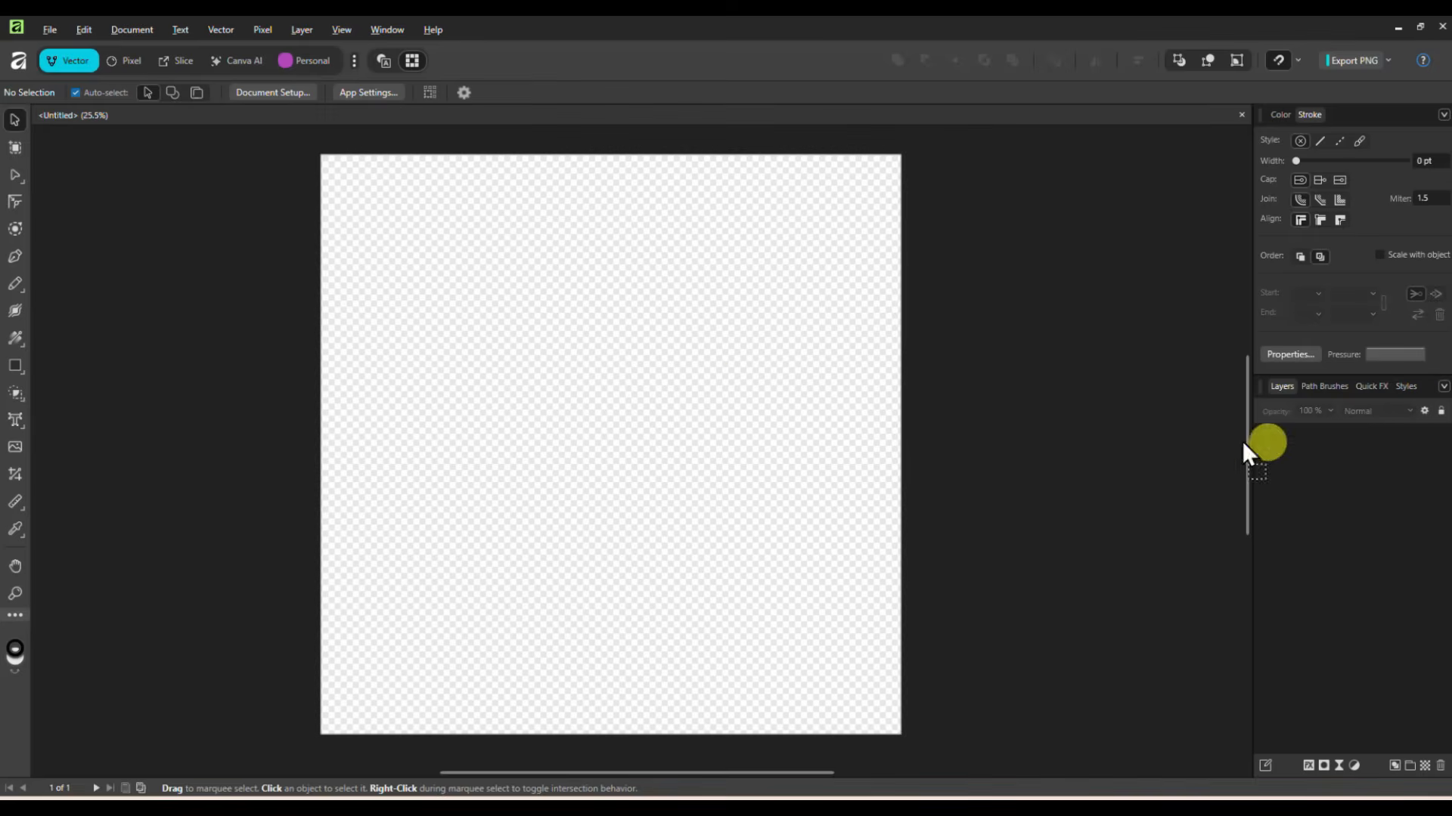
{"action": "left_click_drag", "start_coordinate": [699, 388], "coordinate": [514, 378]}
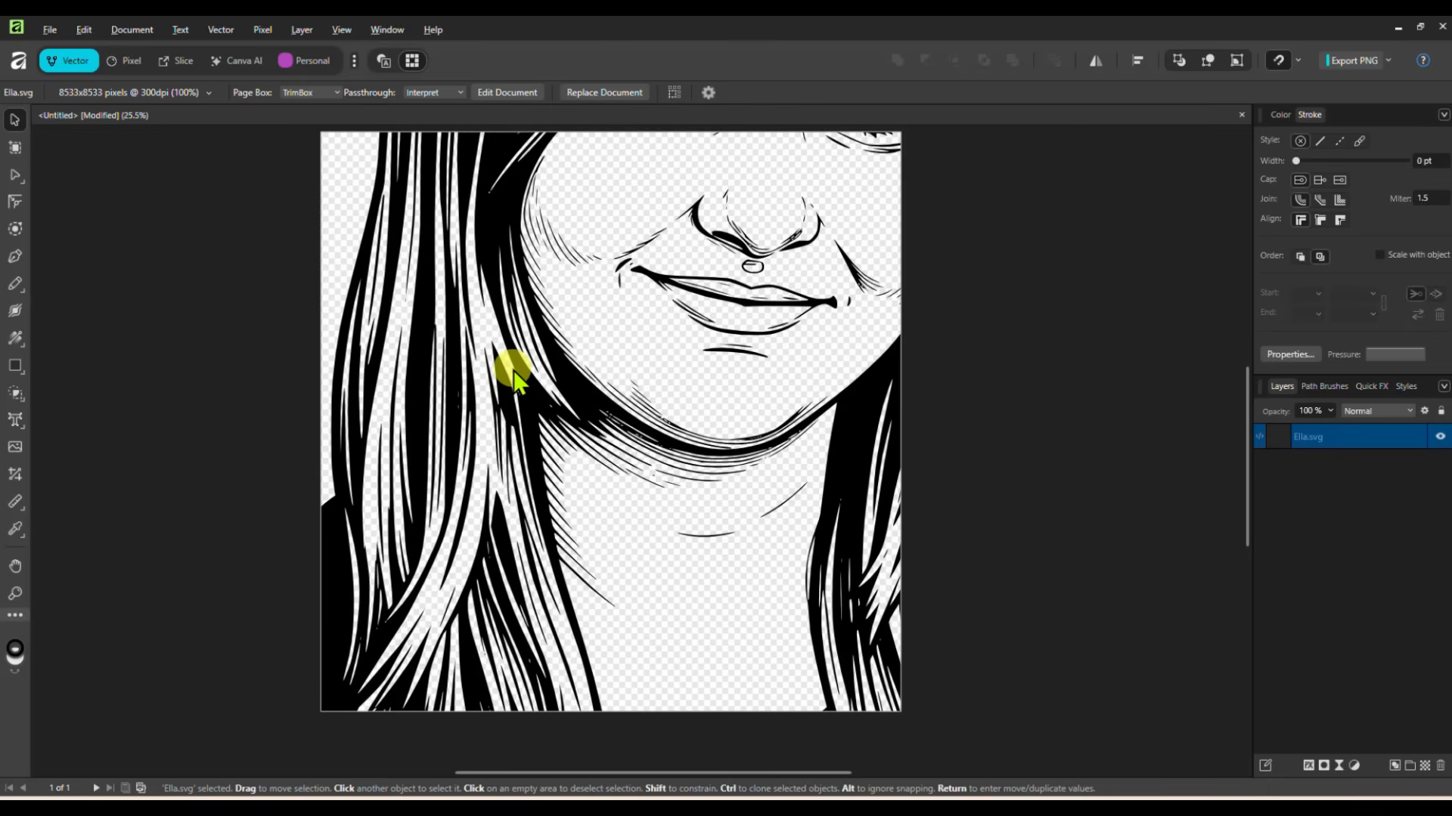
{"action": "scroll", "coordinate": [514, 375], "scroll_direction": "down", "scroll_amount": 2}
{"action": "scroll", "coordinate": [514, 369], "scroll_direction": "down", "scroll_amount": 1}
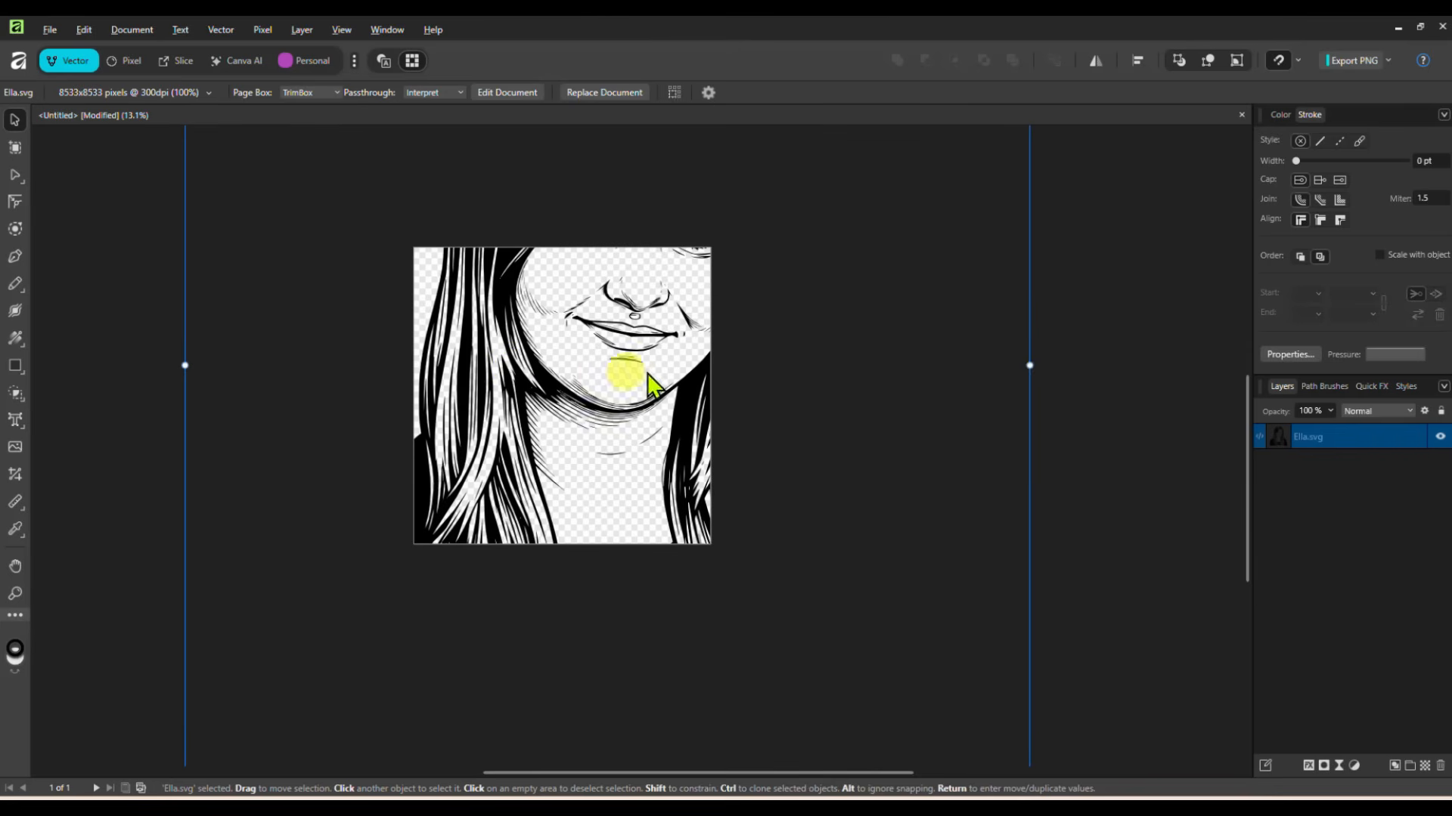
{"action": "left_click_drag", "start_coordinate": [1023, 365], "coordinate": [504, 373]}
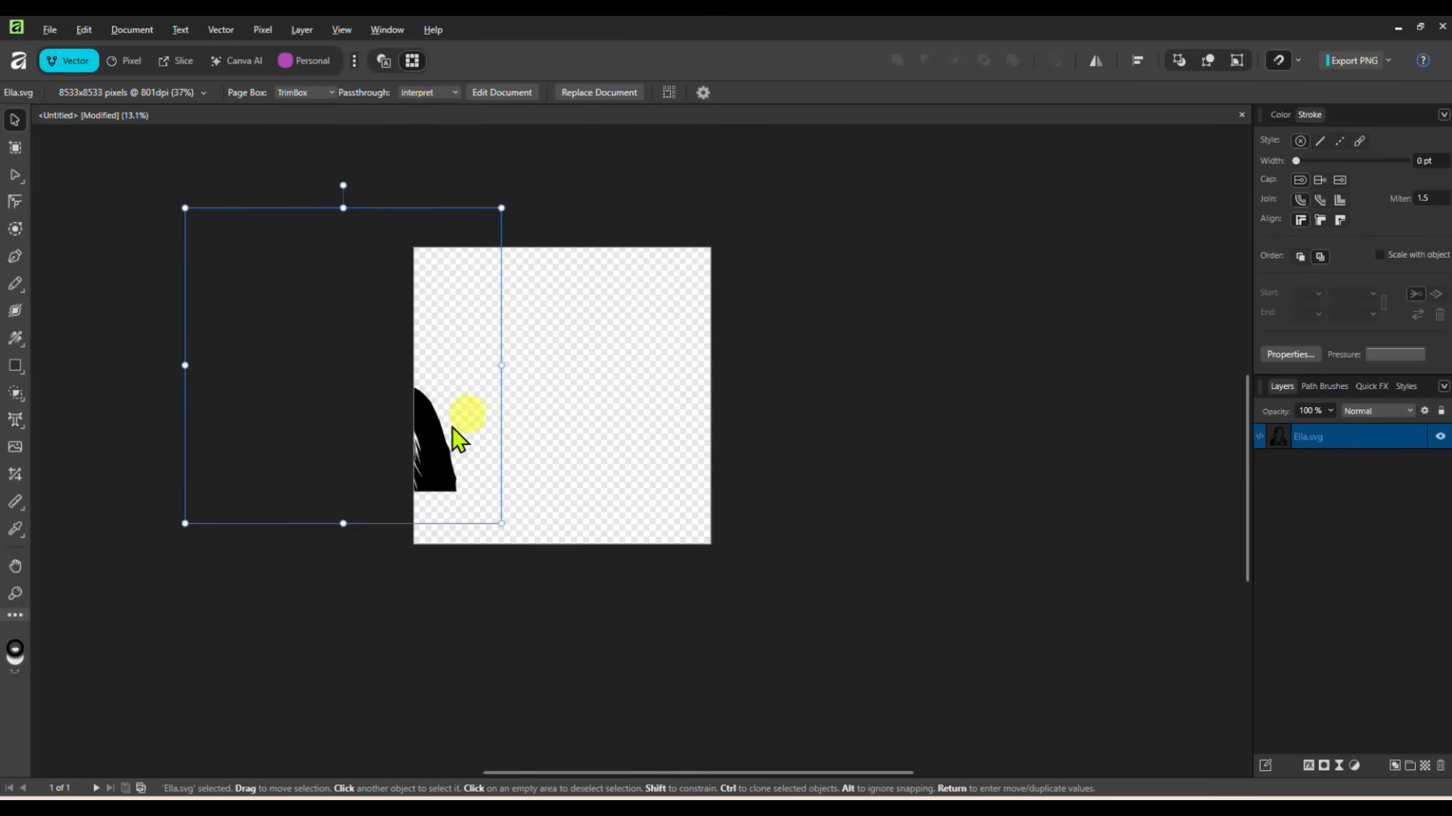
{"action": "left_click_drag", "start_coordinate": [452, 467], "coordinate": [661, 480]}
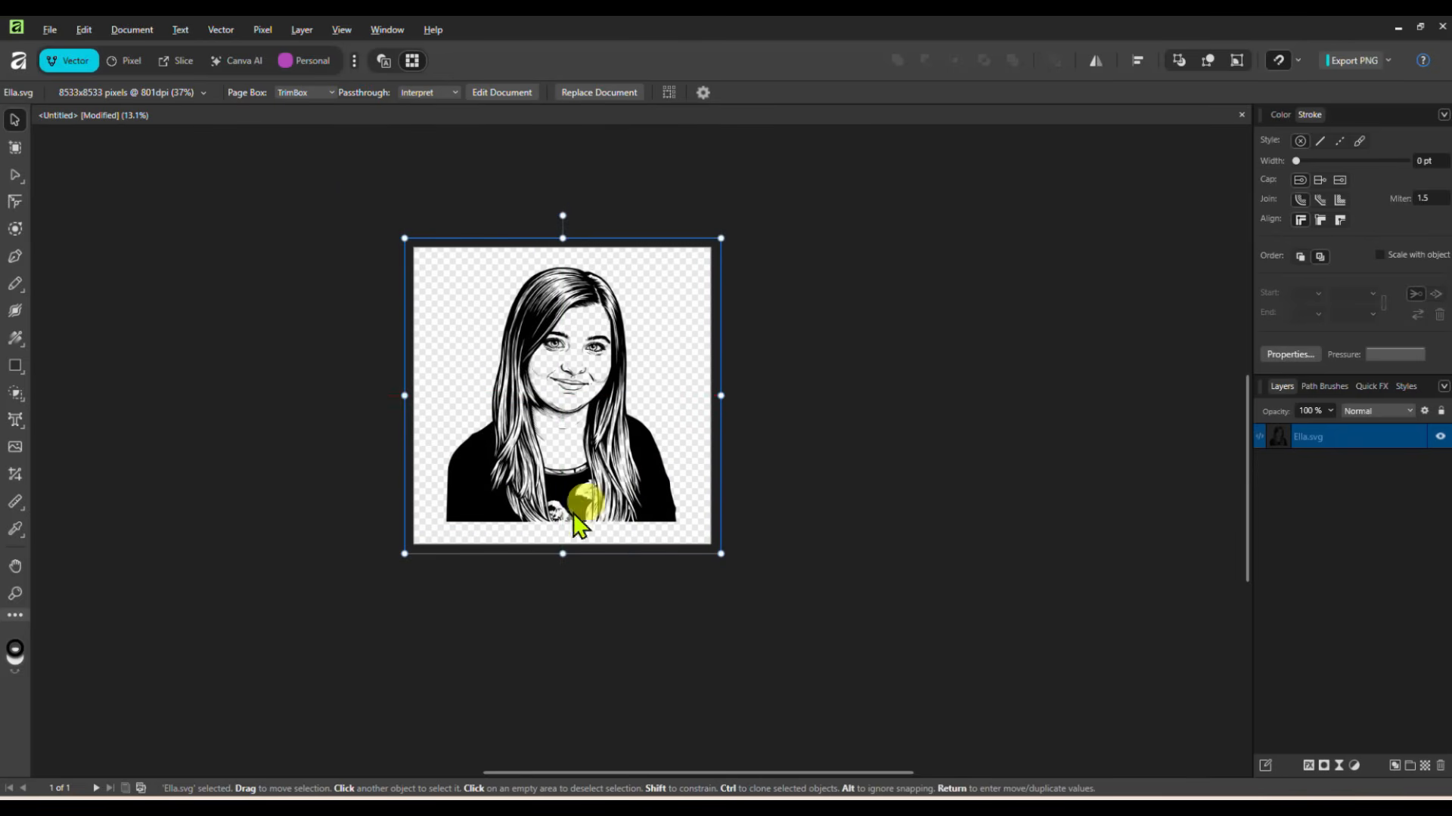
Step: Enlarge the placed portrait to about 39% and recentre it on the page
{"action": "left_click_drag", "start_coordinate": [720, 555], "coordinate": [731, 562]}
{"action": "left_click_drag", "start_coordinate": [638, 463], "coordinate": [769, 500]}
{"action": "scroll", "coordinate": [629, 462], "scroll_direction": "up", "scroll_amount": 2}
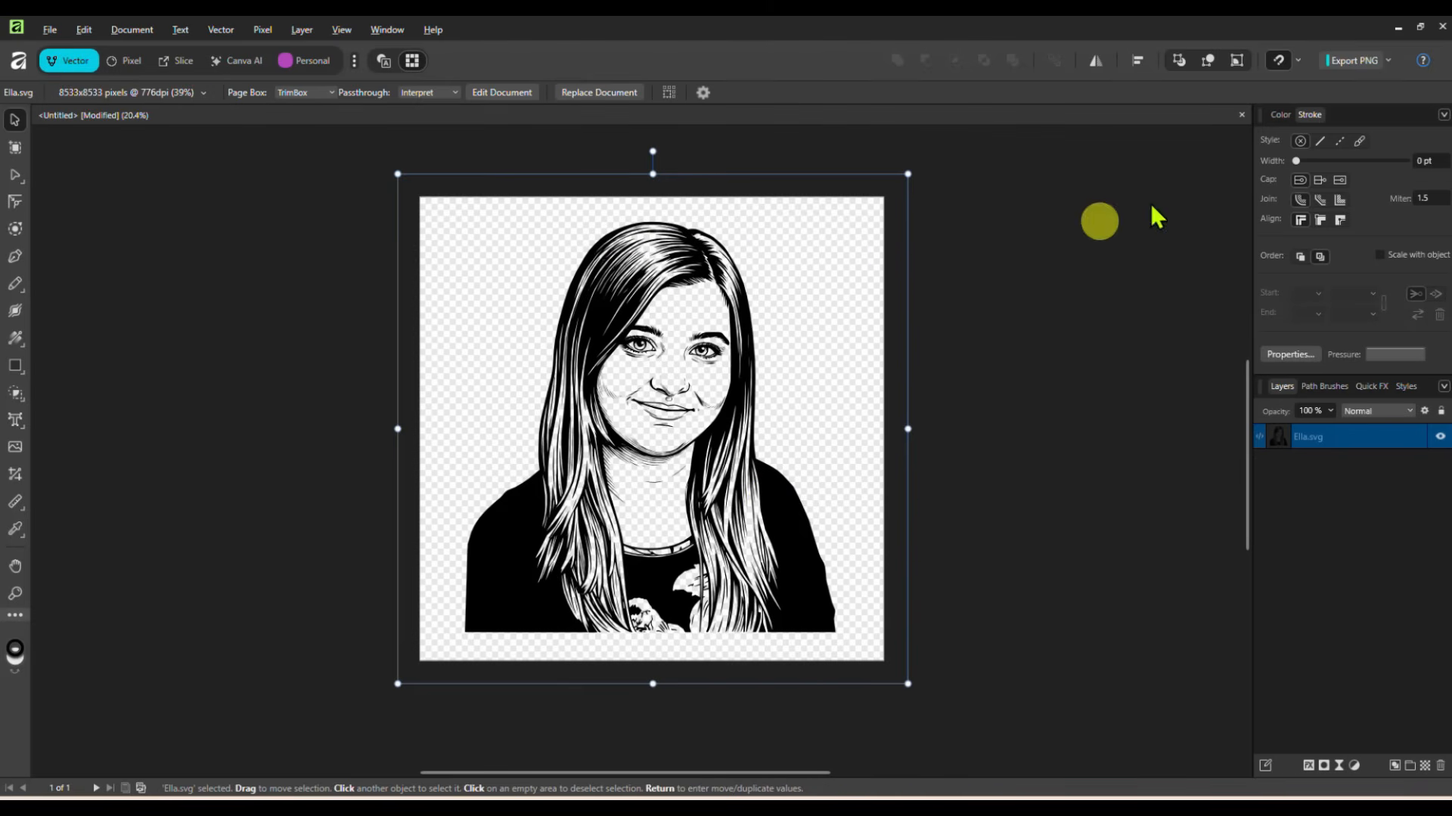
Step: Try to recolour the placed portrait directly with the colour wheel, using pinkish red D38989 and purple 9C4C99
{"action": "left_click", "coordinate": [1282, 116]}
{"action": "left_click_drag", "start_coordinate": [1341, 209], "coordinate": [1343, 213]}
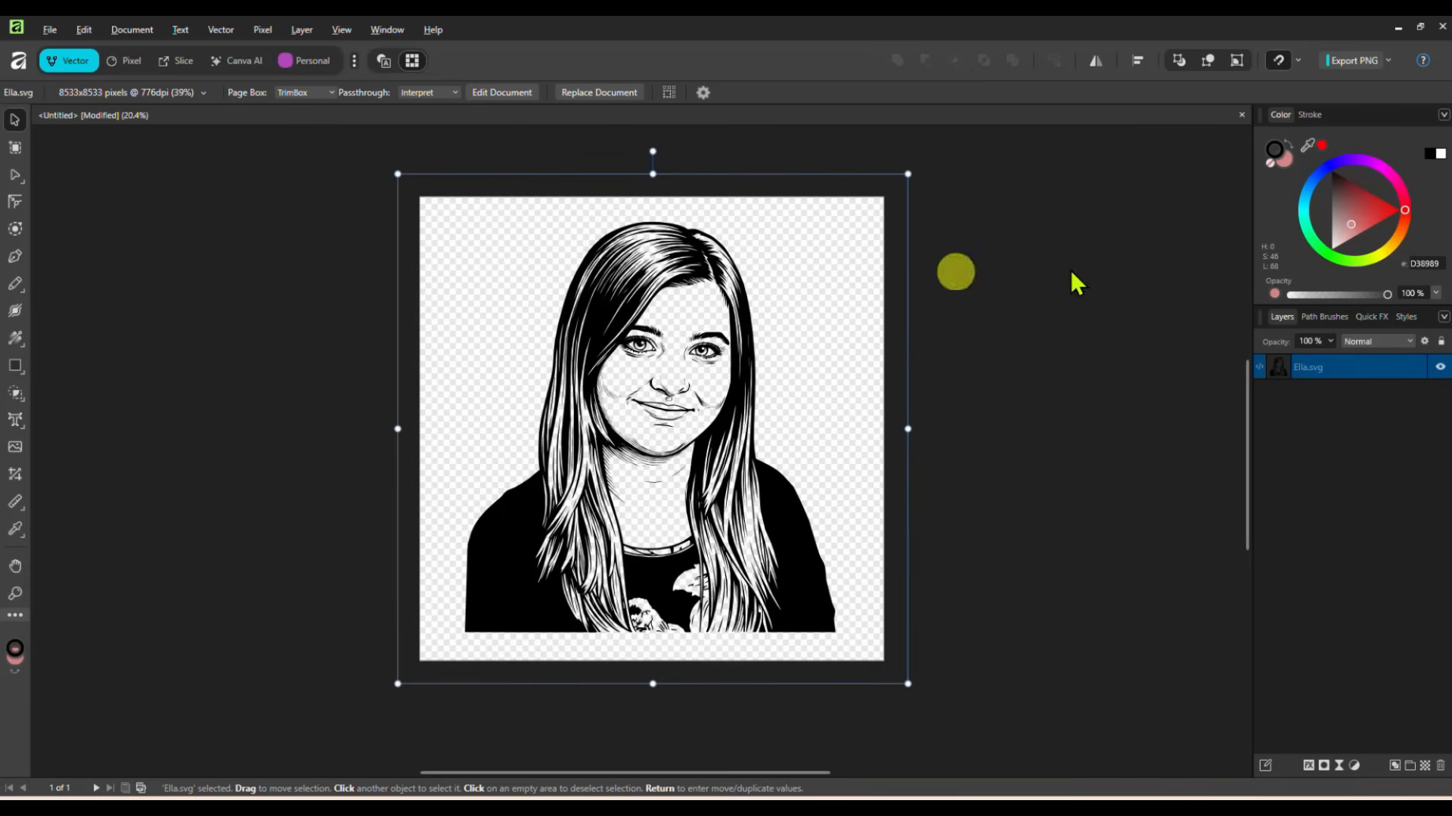
{"action": "mouse_move", "coordinate": [1344, 198]}
{"action": "left_mouse_down"}
{"action": "mouse_move", "coordinate": [1366, 191]}
{"action": "mouse_move", "coordinate": [1350, 209]}
{"action": "left_mouse_up"}
{"action": "left_click", "coordinate": [1381, 167]}
{"action": "left_click", "coordinate": [709, 370]}
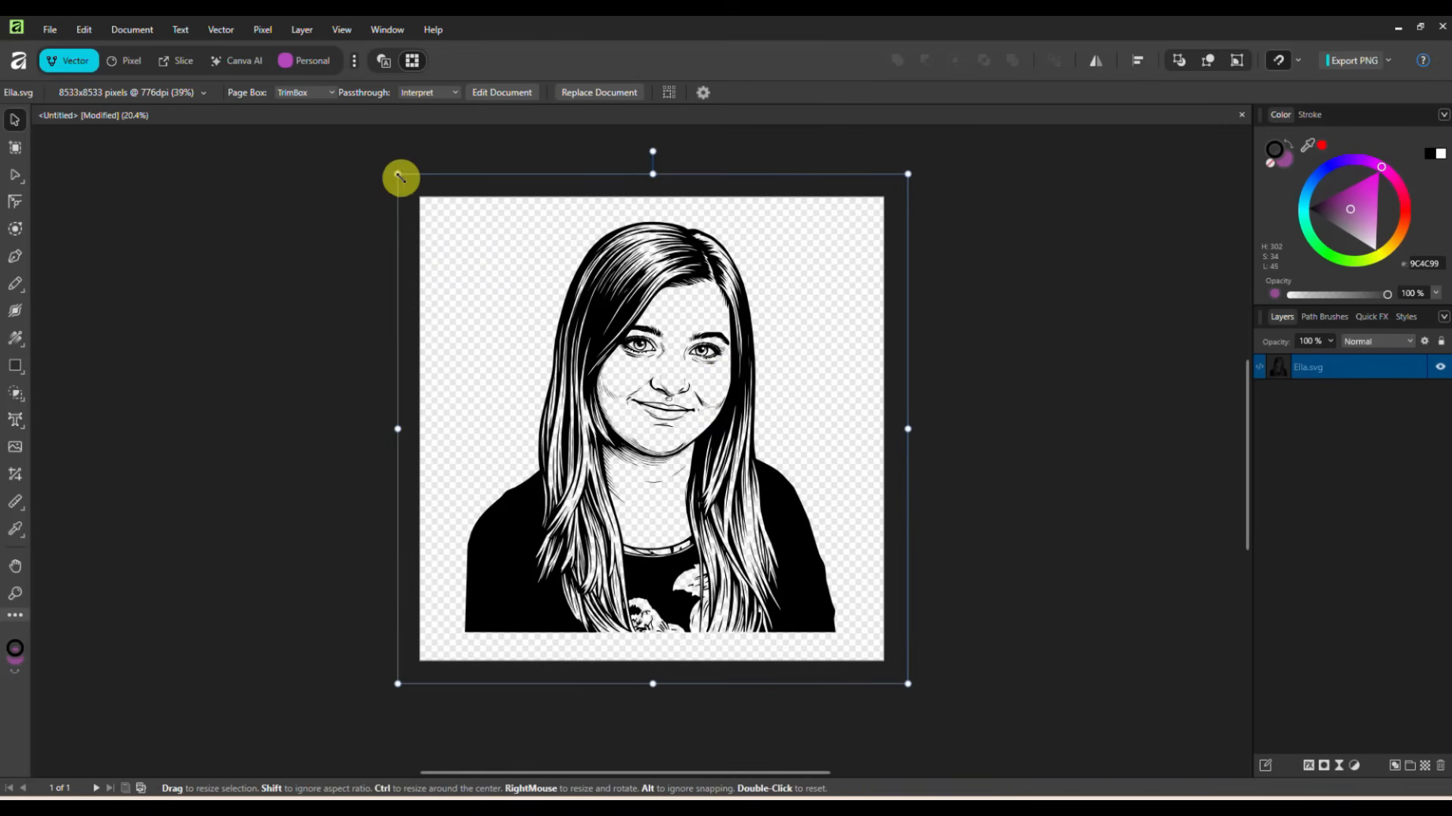
Step: Resize and align the portrait so its frame meets the page's top edge and the figure's base reaches the bottom edge, at about 39%
{"action": "left_click_drag", "start_coordinate": [398, 178], "coordinate": [420, 197]}
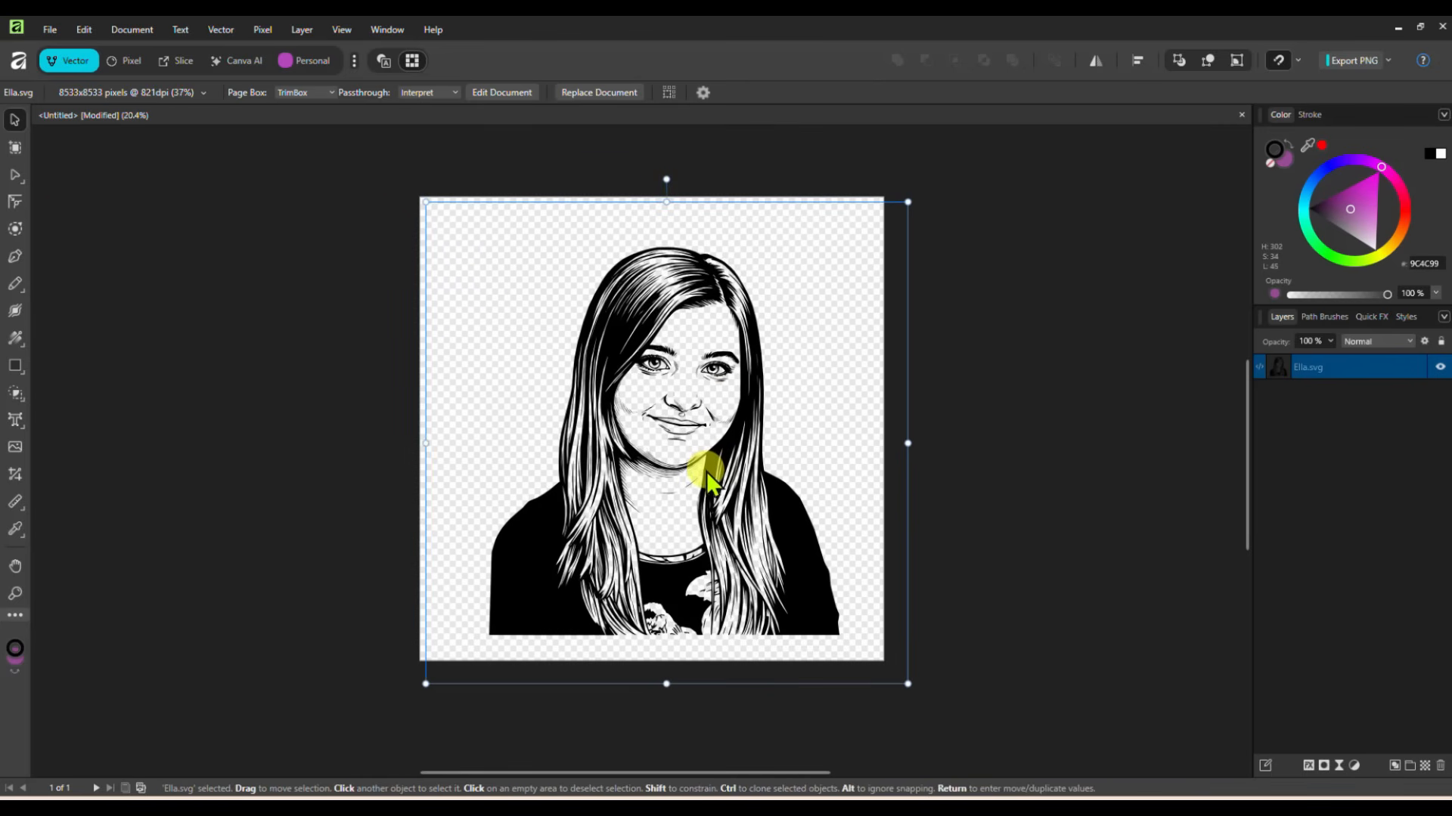
{"action": "left_click_drag", "start_coordinate": [901, 678], "coordinate": [882, 662]}
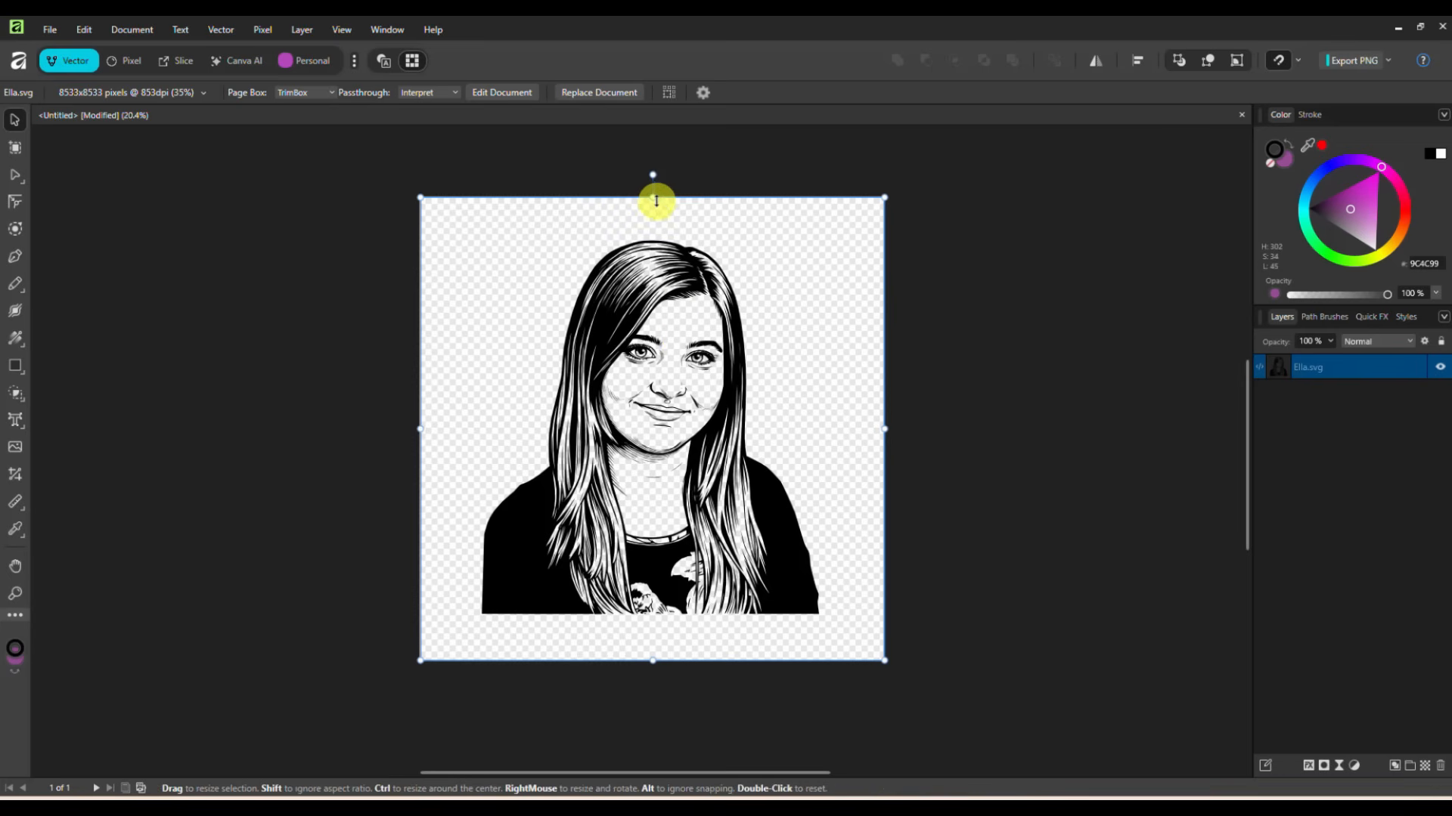
{"action": "left_click_drag", "start_coordinate": [654, 198], "coordinate": [651, 156]}
{"action": "left_click_drag", "start_coordinate": [626, 383], "coordinate": [632, 428]}
{"action": "left_click_drag", "start_coordinate": [652, 205], "coordinate": [652, 197]}
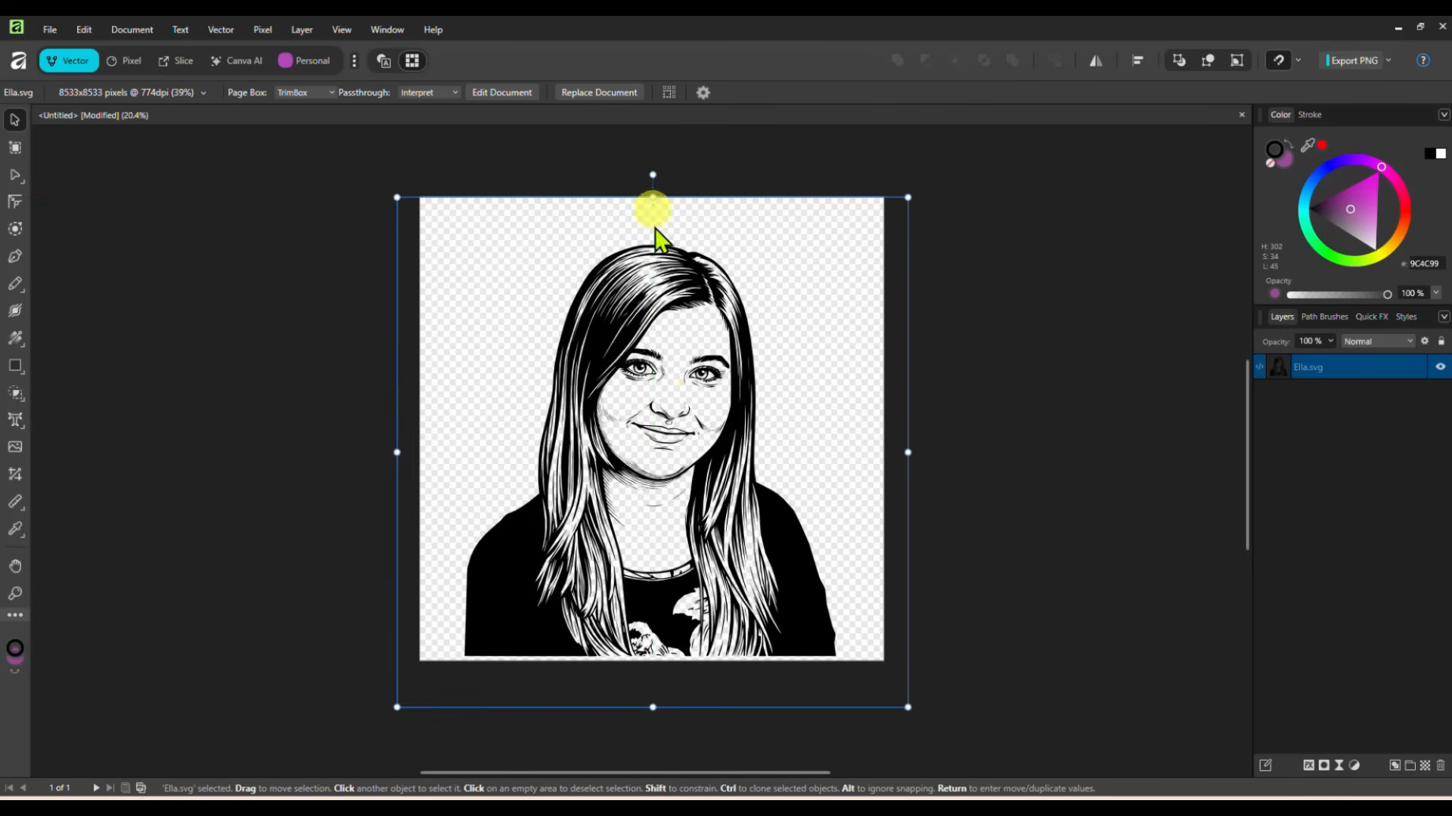
{"action": "left_click_drag", "start_coordinate": [662, 389], "coordinate": [664, 398]}
{"action": "left_click_drag", "start_coordinate": [653, 204], "coordinate": [652, 197]}
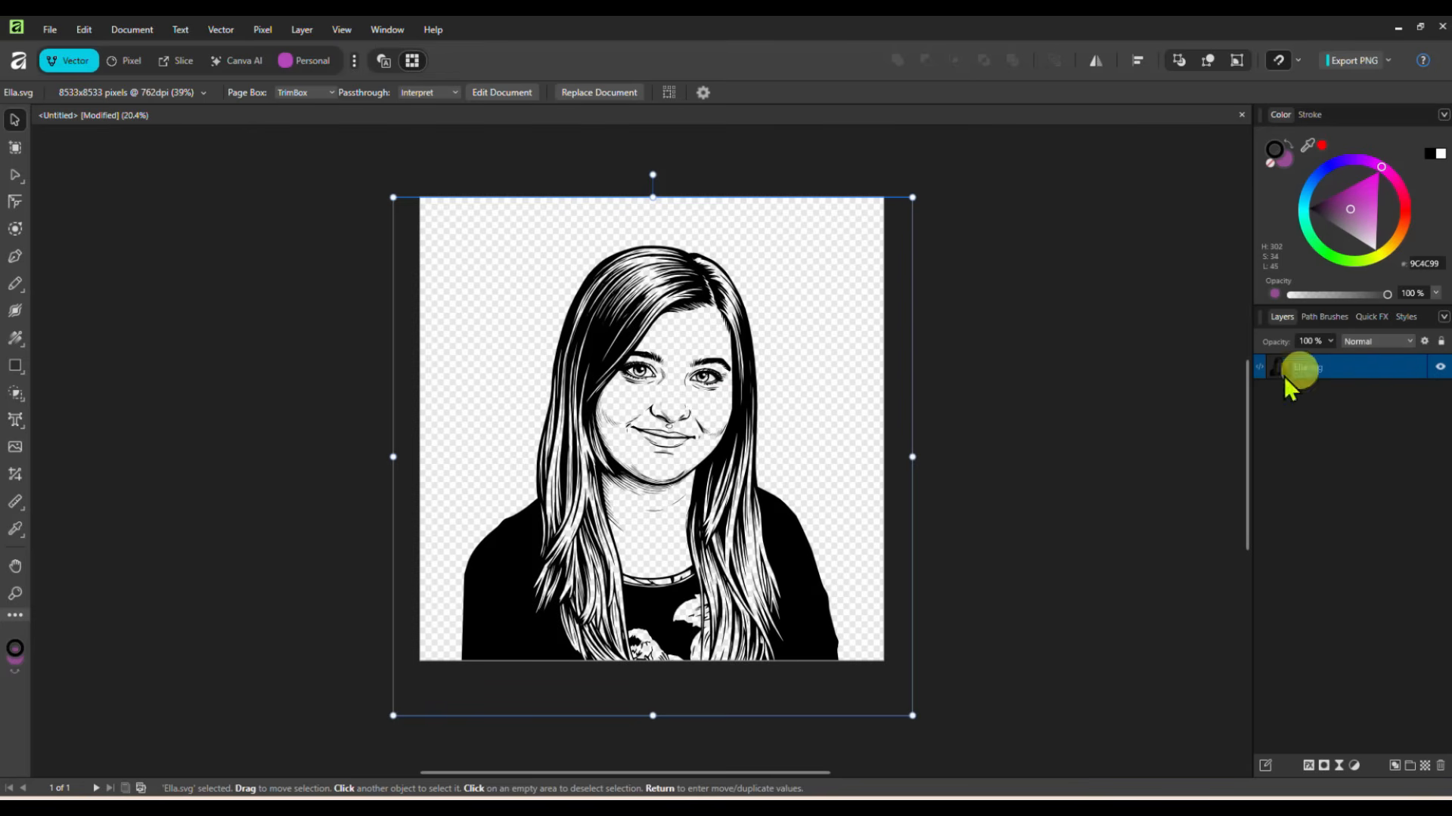
Step: Open the embedded portrait document for editing and fill its curves with red CC3333
{"action": "left_click", "coordinate": [497, 97]}
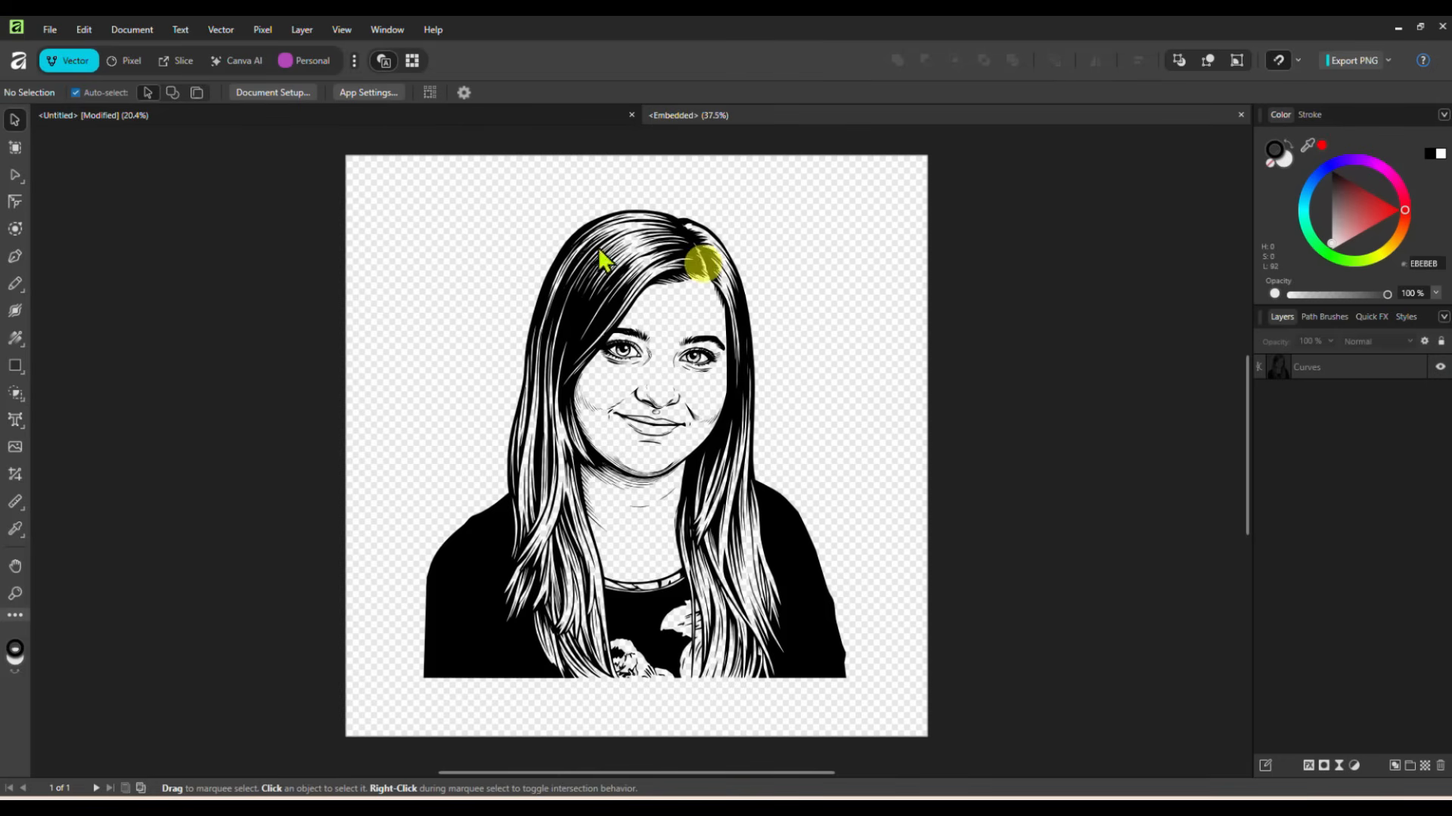
{"action": "left_click", "coordinate": [1260, 370]}
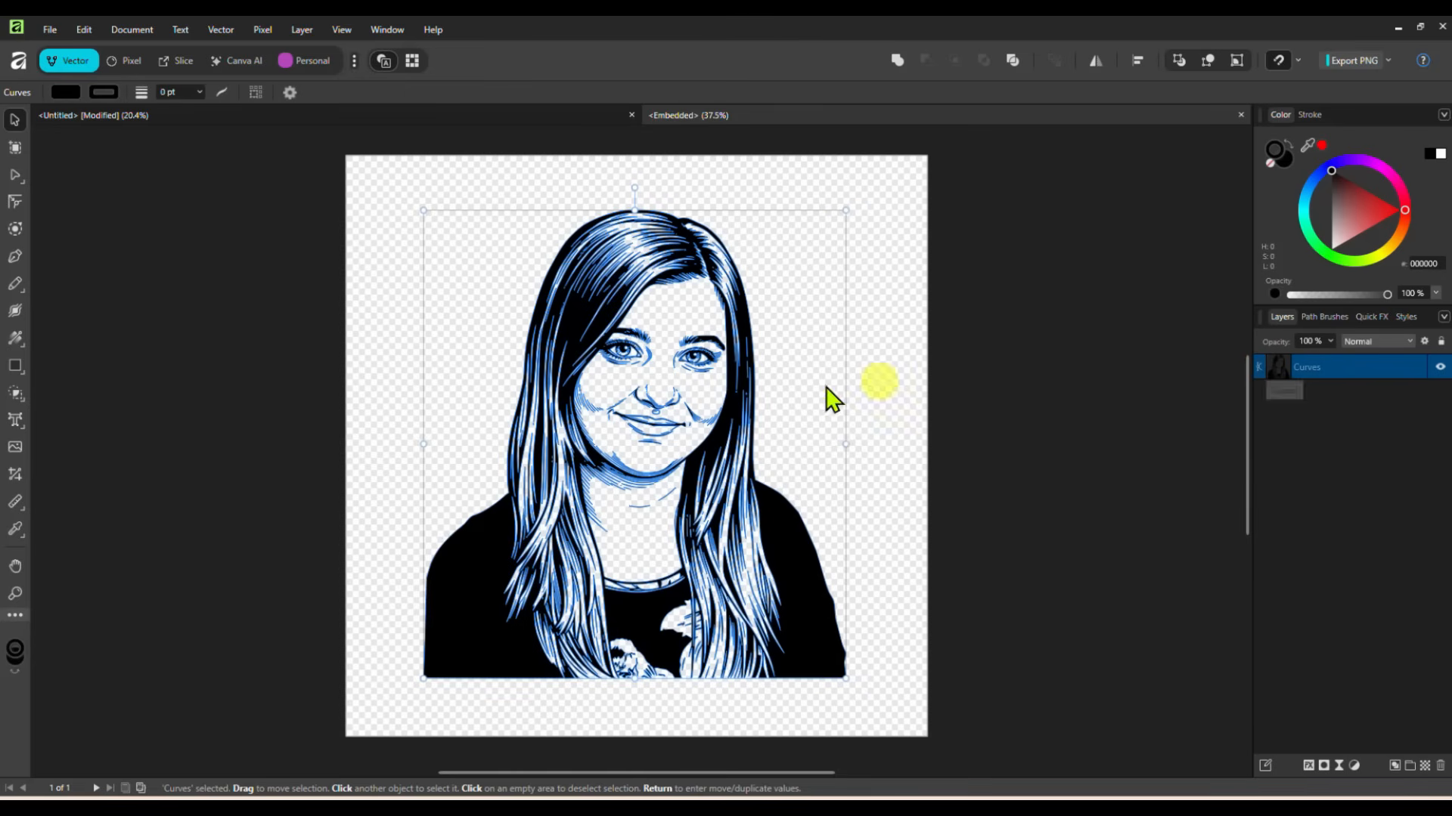
{"action": "mouse_move", "coordinate": [1349, 220]}
{"action": "left_mouse_down"}
{"action": "mouse_move", "coordinate": [1376, 216]}
{"action": "mouse_move", "coordinate": [1354, 195]}
{"action": "mouse_move", "coordinate": [1336, 221]}
{"action": "mouse_move", "coordinate": [1380, 212]}
{"action": "mouse_move", "coordinate": [1358, 226]}
{"action": "mouse_move", "coordinate": [1373, 204]}
{"action": "mouse_move", "coordinate": [1346, 185]}
{"action": "mouse_move", "coordinate": [1344, 229]}
{"action": "mouse_move", "coordinate": [1351, 202]}
{"action": "mouse_move", "coordinate": [1373, 212]}
{"action": "left_mouse_up"}
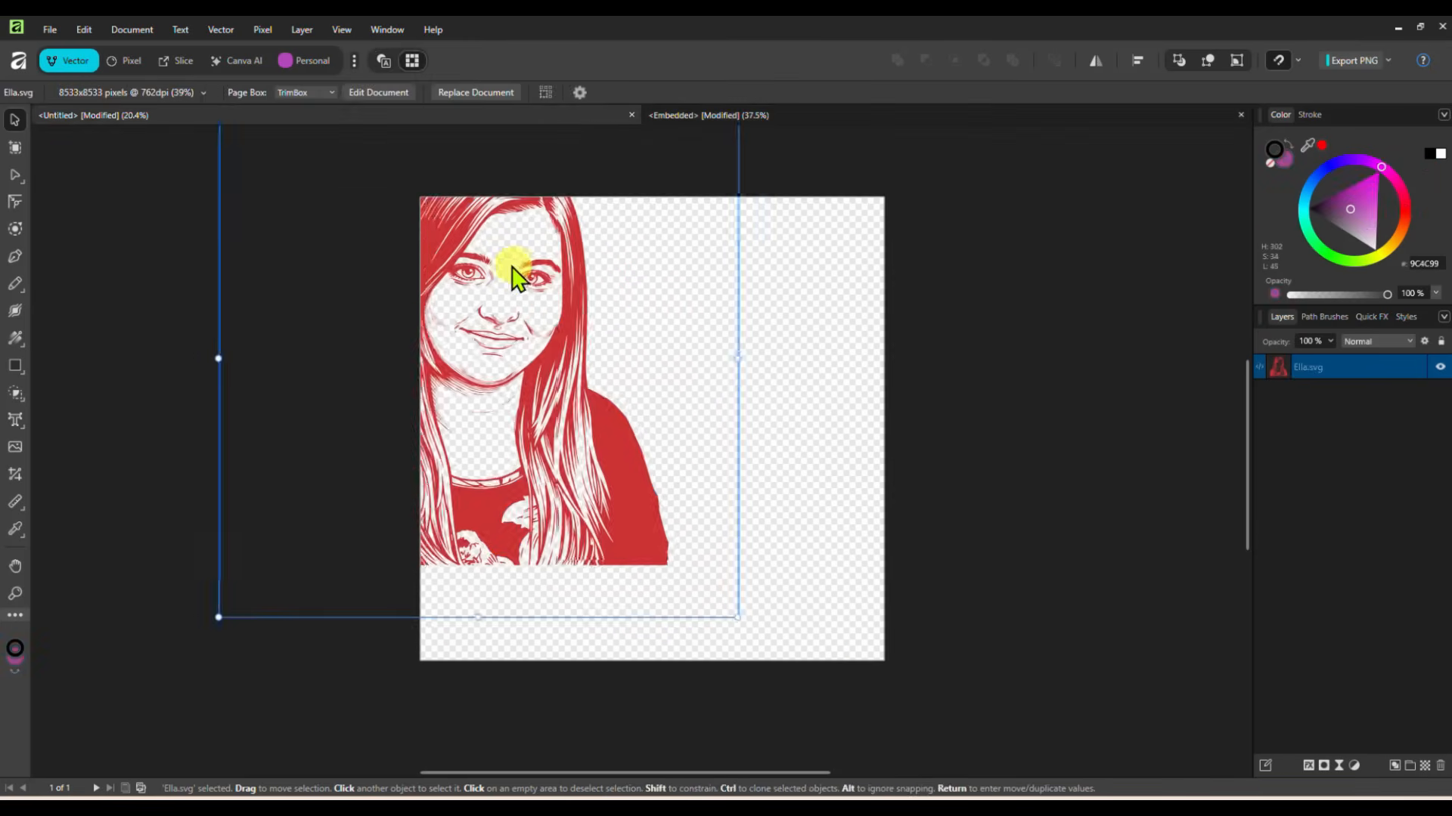
Step: Scale the embedded portrait in the main document down to about 18% and place it in the page's upper-left corner
{"action": "left_click_drag", "start_coordinate": [510, 269], "coordinate": [477, 257]}
{"action": "left_click_drag", "start_coordinate": [698, 606], "coordinate": [418, 324]}
{"action": "left_click_drag", "start_coordinate": [347, 265], "coordinate": [561, 359]}
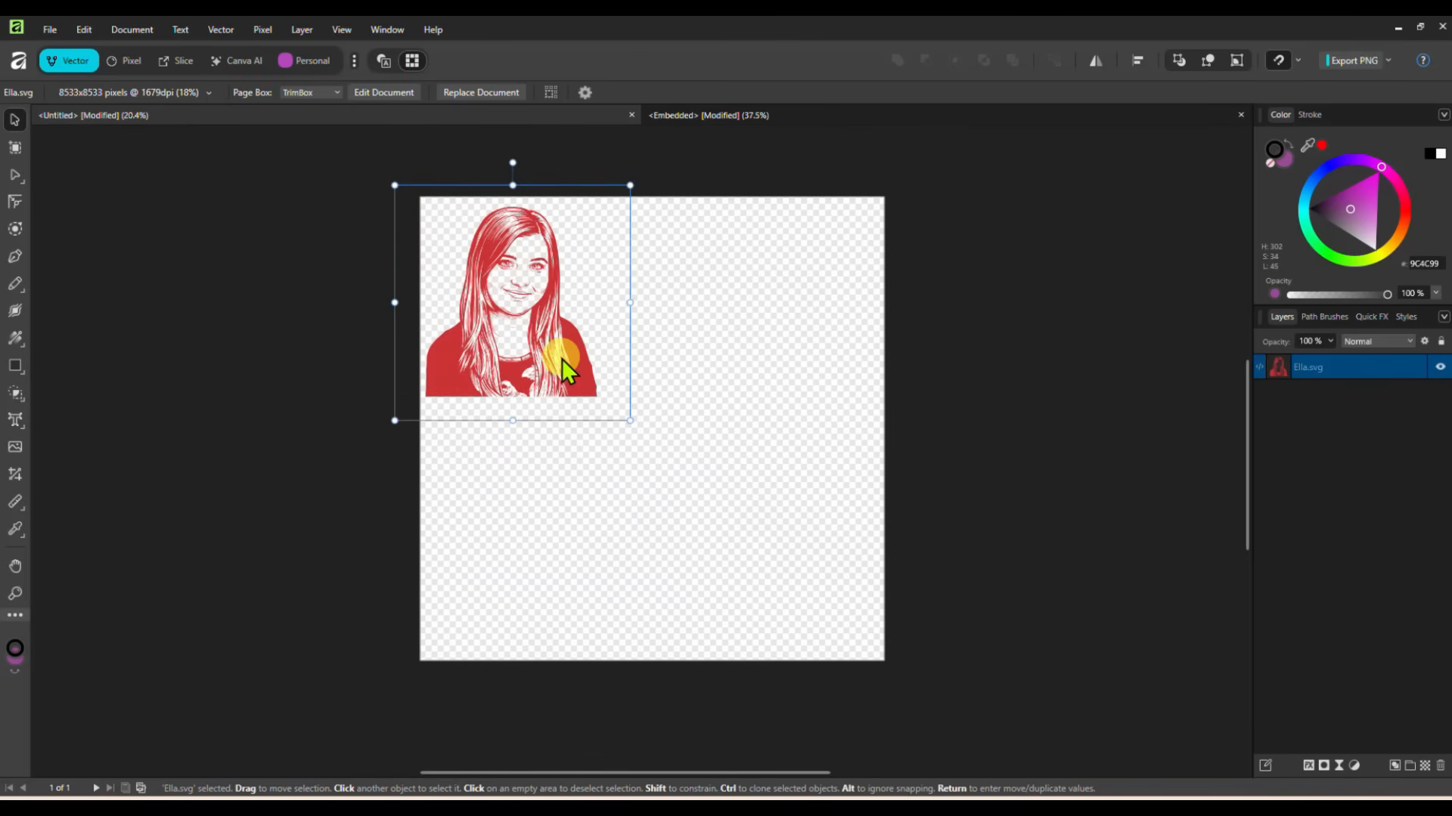
Step: Copy the red curves from the embedded document into the main document and move them further onto the page
{"action": "left_click", "coordinate": [826, 121]}
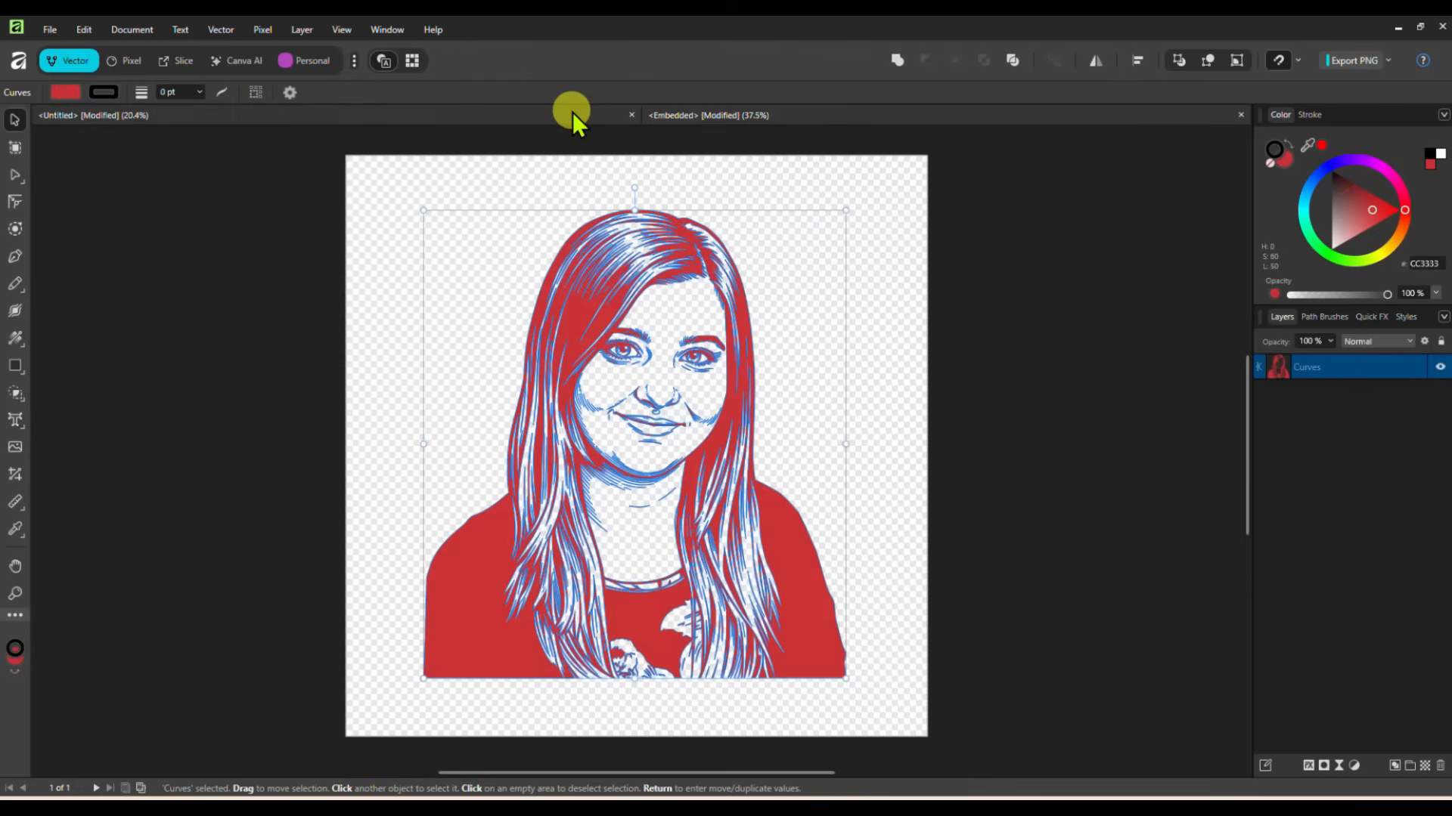
{"action": "left_click", "coordinate": [573, 112]}
{"action": "key", "text": "ctrl+v"}
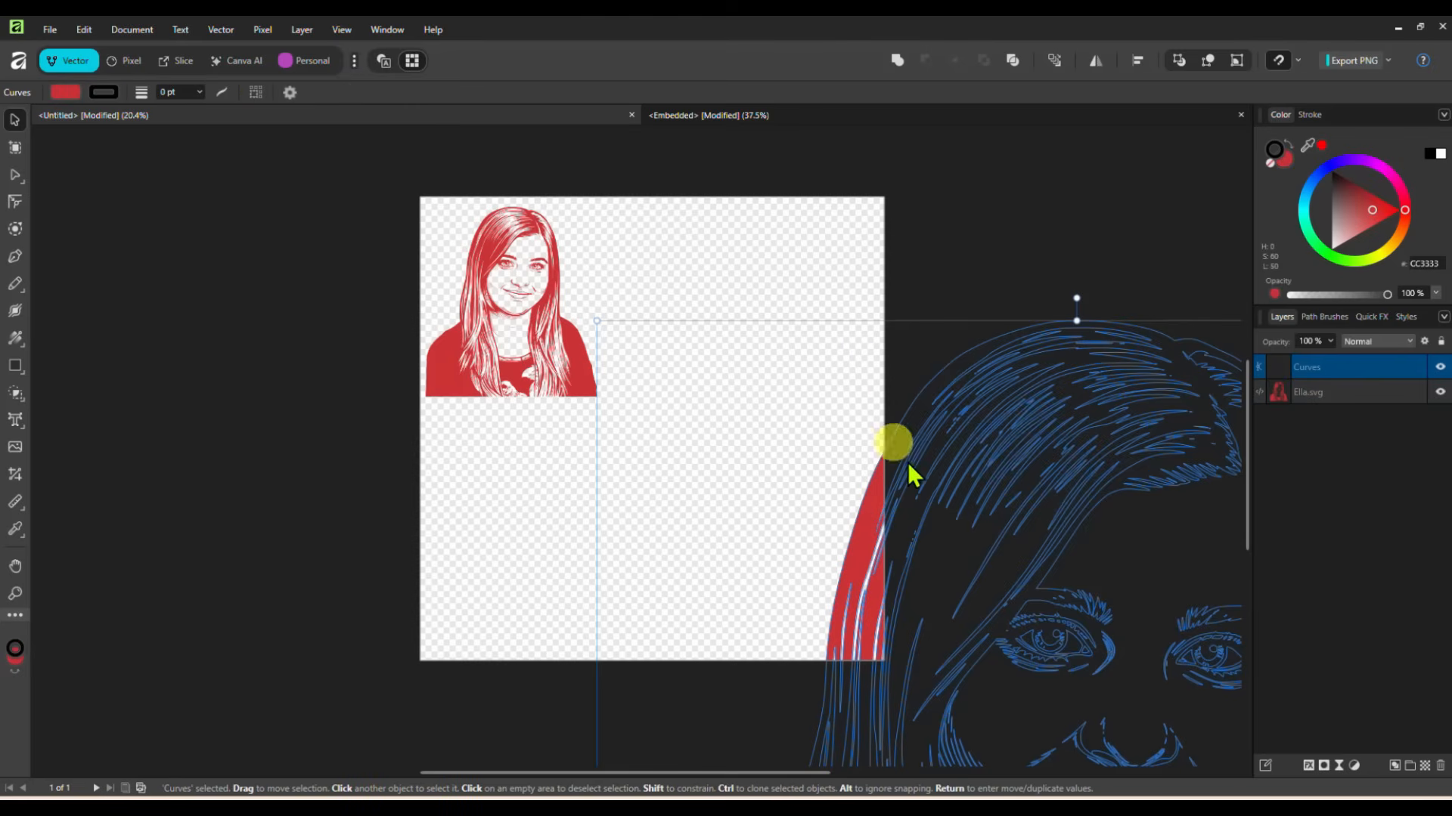
{"action": "left_click_drag", "start_coordinate": [924, 511], "coordinate": [734, 420]}
{"action": "left_click_drag", "start_coordinate": [412, 231], "coordinate": [552, 247]}
Step: Delete the small embedded portrait and move the pasted red curves over the middle of the page
{"action": "left_click", "coordinate": [479, 315]}
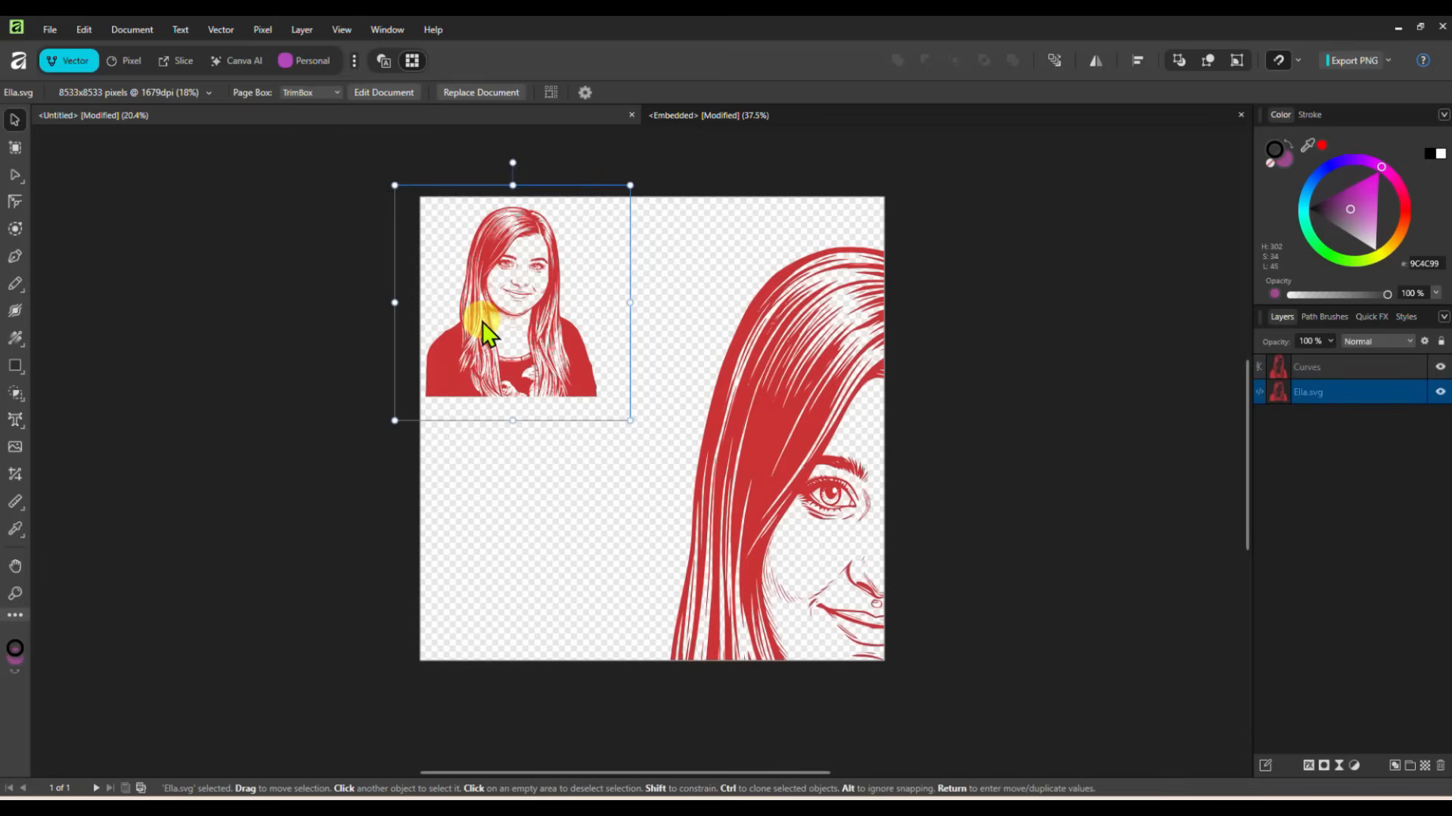
{"action": "key", "text": "Delete"}
{"action": "left_click_drag", "start_coordinate": [765, 496], "coordinate": [610, 392]}
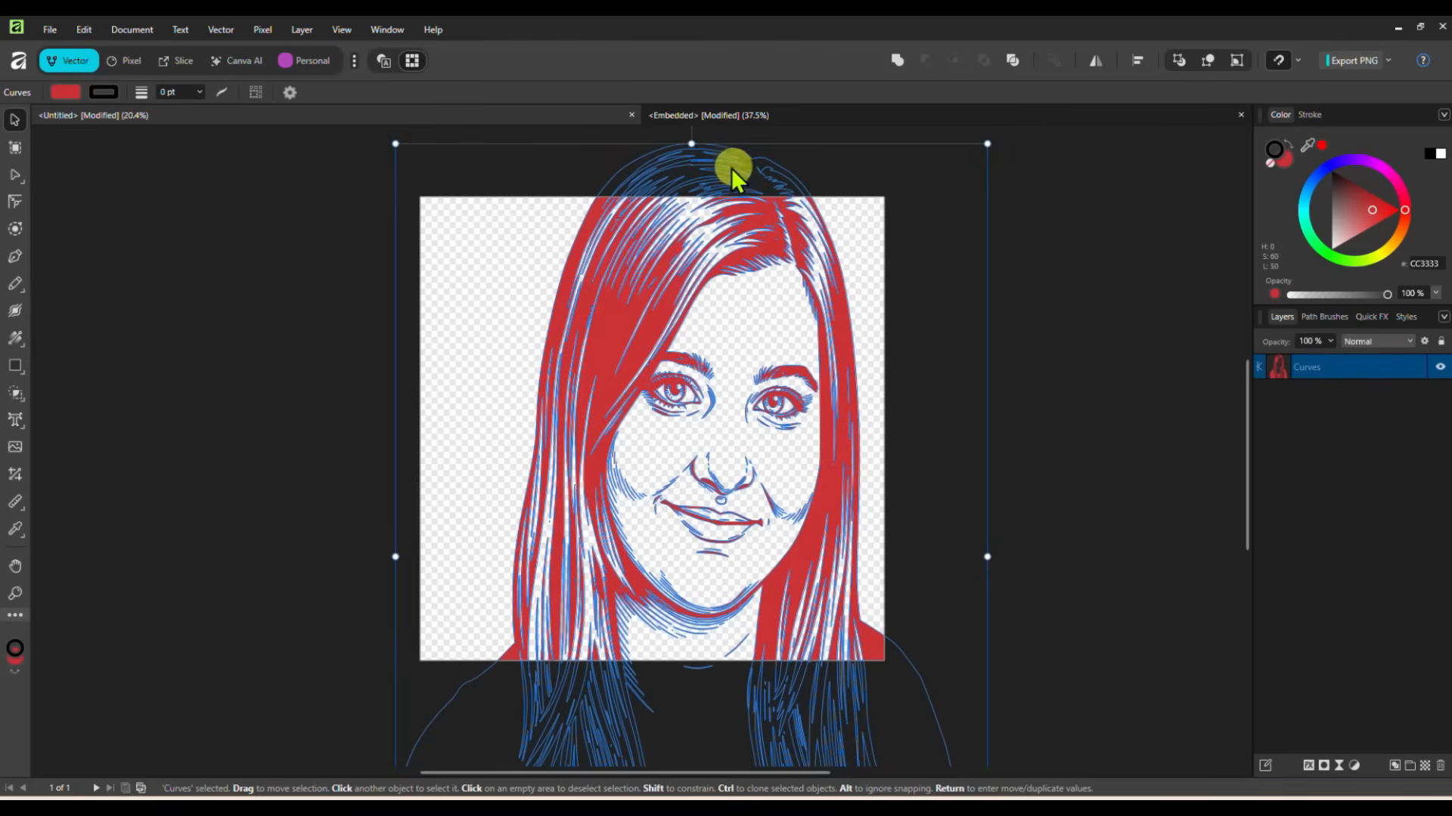
Step: Shrink the embedded portrait curves to fit inside the page and fill them with magenta C504B8
{"action": "mouse_move", "coordinate": [693, 148]}
{"action": "left_mouse_down"}
{"action": "mouse_move", "coordinate": [700, 327]}
{"action": "mouse_move", "coordinate": [681, 167]}
{"action": "left_mouse_up"}
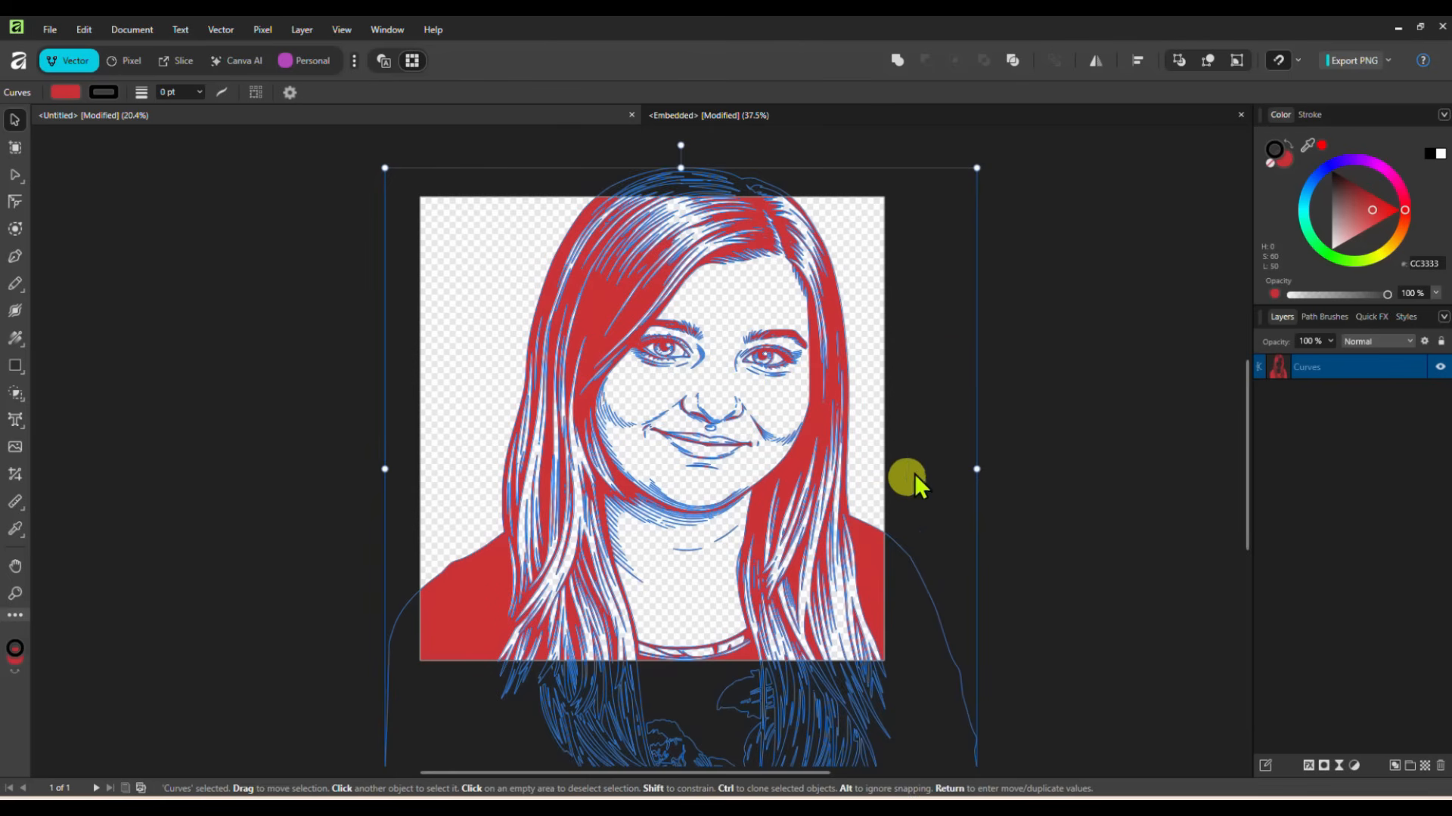
{"action": "left_click_drag", "start_coordinate": [977, 168], "coordinate": [819, 325]}
{"action": "left_click", "coordinate": [892, 492]}
{"action": "left_click_drag", "start_coordinate": [738, 536], "coordinate": [704, 465]}
{"action": "mouse_move", "coordinate": [1347, 222]}
{"action": "left_mouse_down"}
{"action": "mouse_move", "coordinate": [1339, 238]}
{"action": "mouse_move", "coordinate": [1382, 173]}
{"action": "left_mouse_up"}
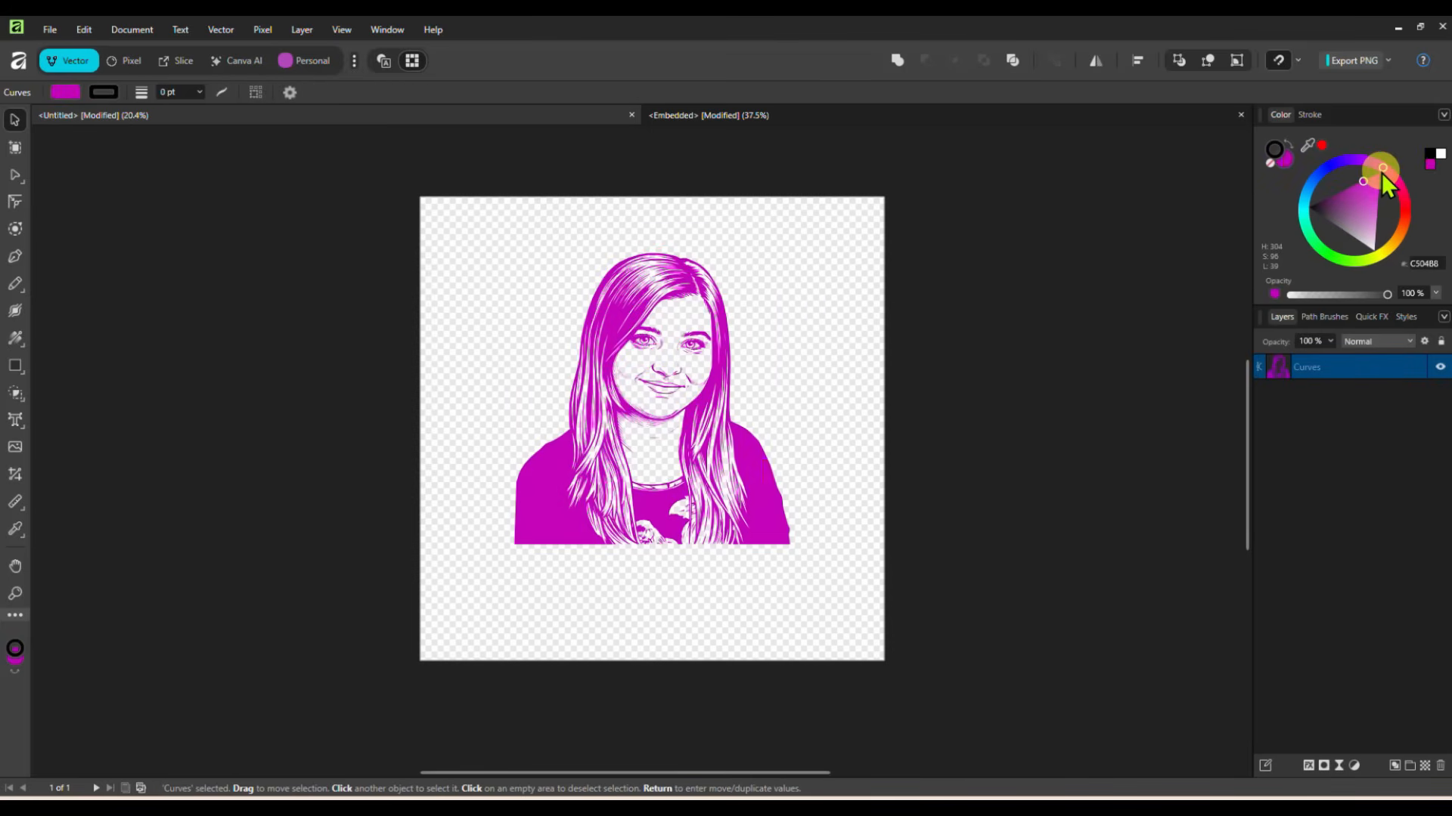
Step: Enlarge the magenta portrait to nearly fill the page and centre it
{"action": "left_click_drag", "start_coordinate": [646, 299], "coordinate": [565, 255]}
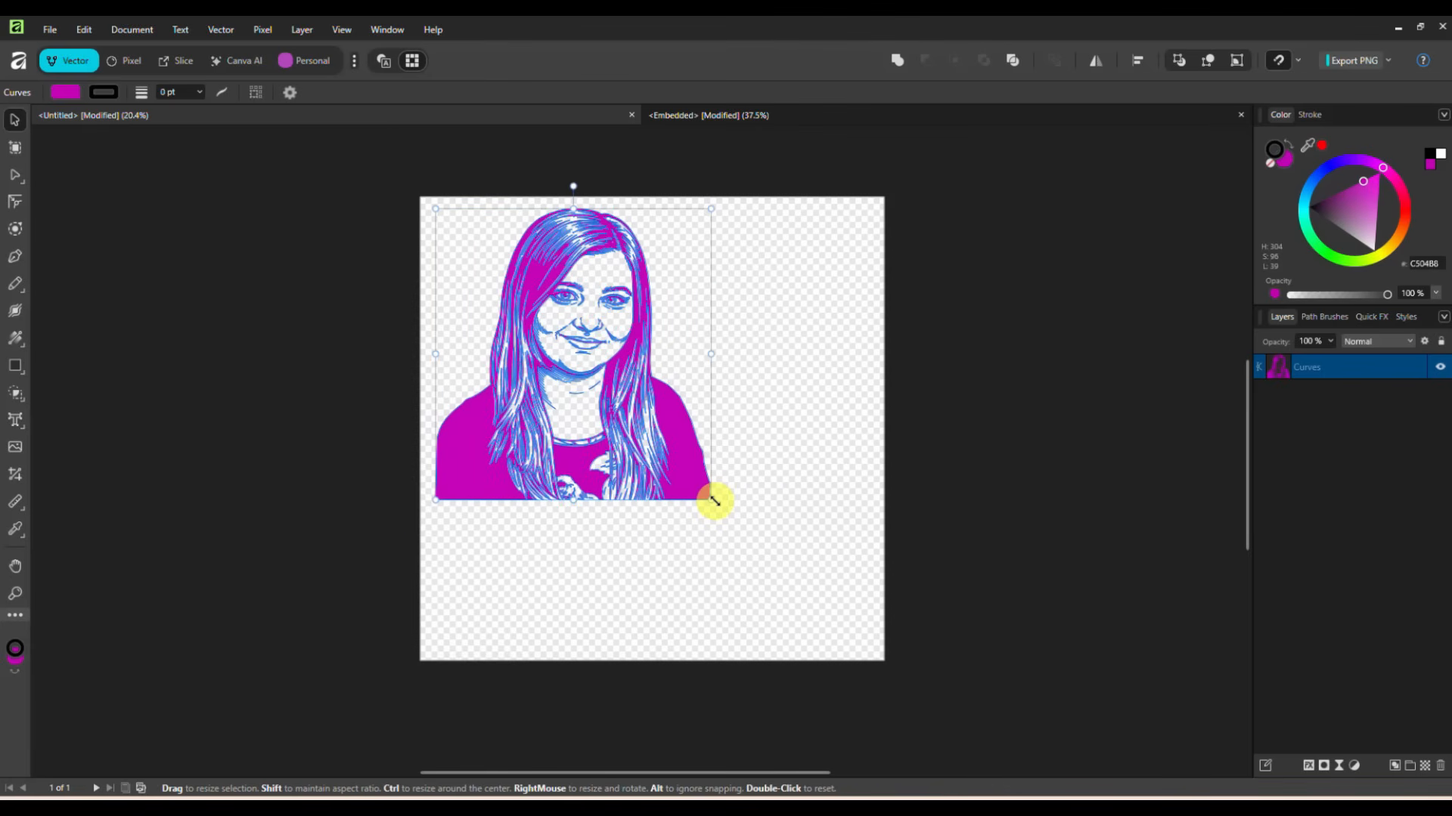
{"action": "left_click_drag", "start_coordinate": [714, 501], "coordinate": [762, 534]}
{"action": "left_click_drag", "start_coordinate": [690, 463], "coordinate": [771, 532]}
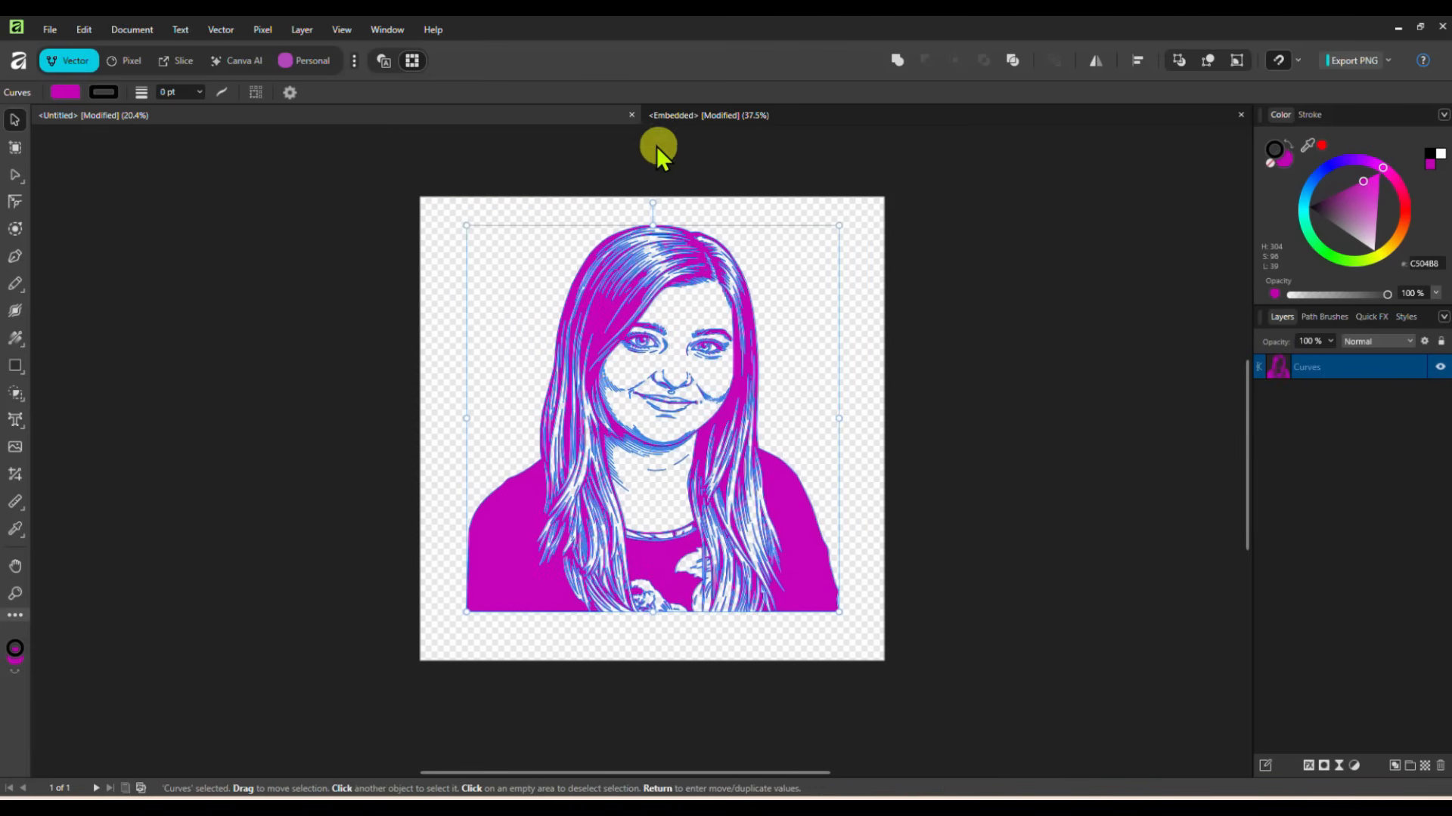
Step: Close the main and embedded documents and open Santa.svg
{"action": "left_click", "coordinate": [634, 120]}
{"action": "left_click", "coordinate": [720, 428]}
{"action": "left_click", "coordinate": [1242, 116]}
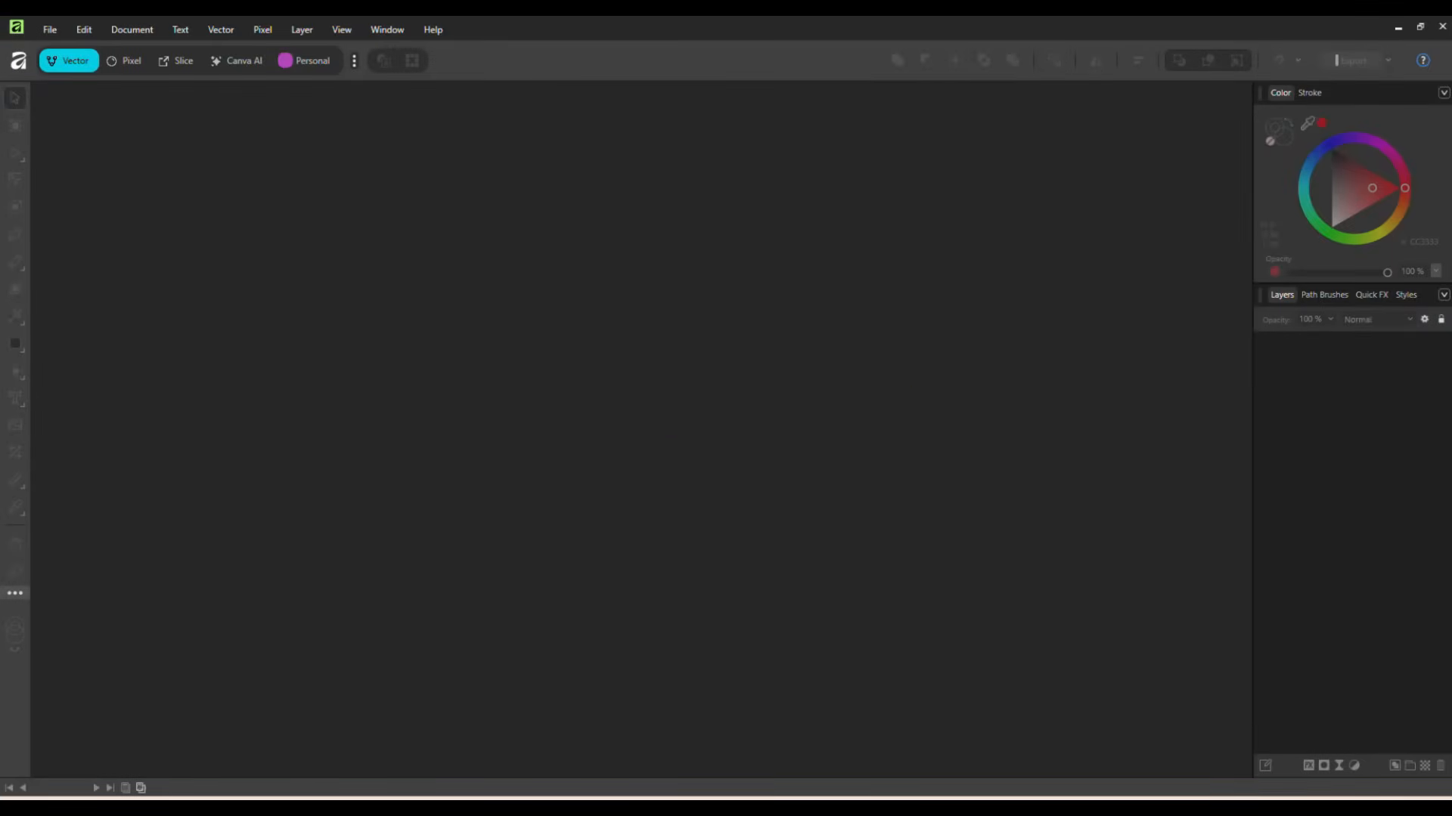
{"action": "left_click_drag", "start_coordinate": [1451, 402], "coordinate": [877, 435]}
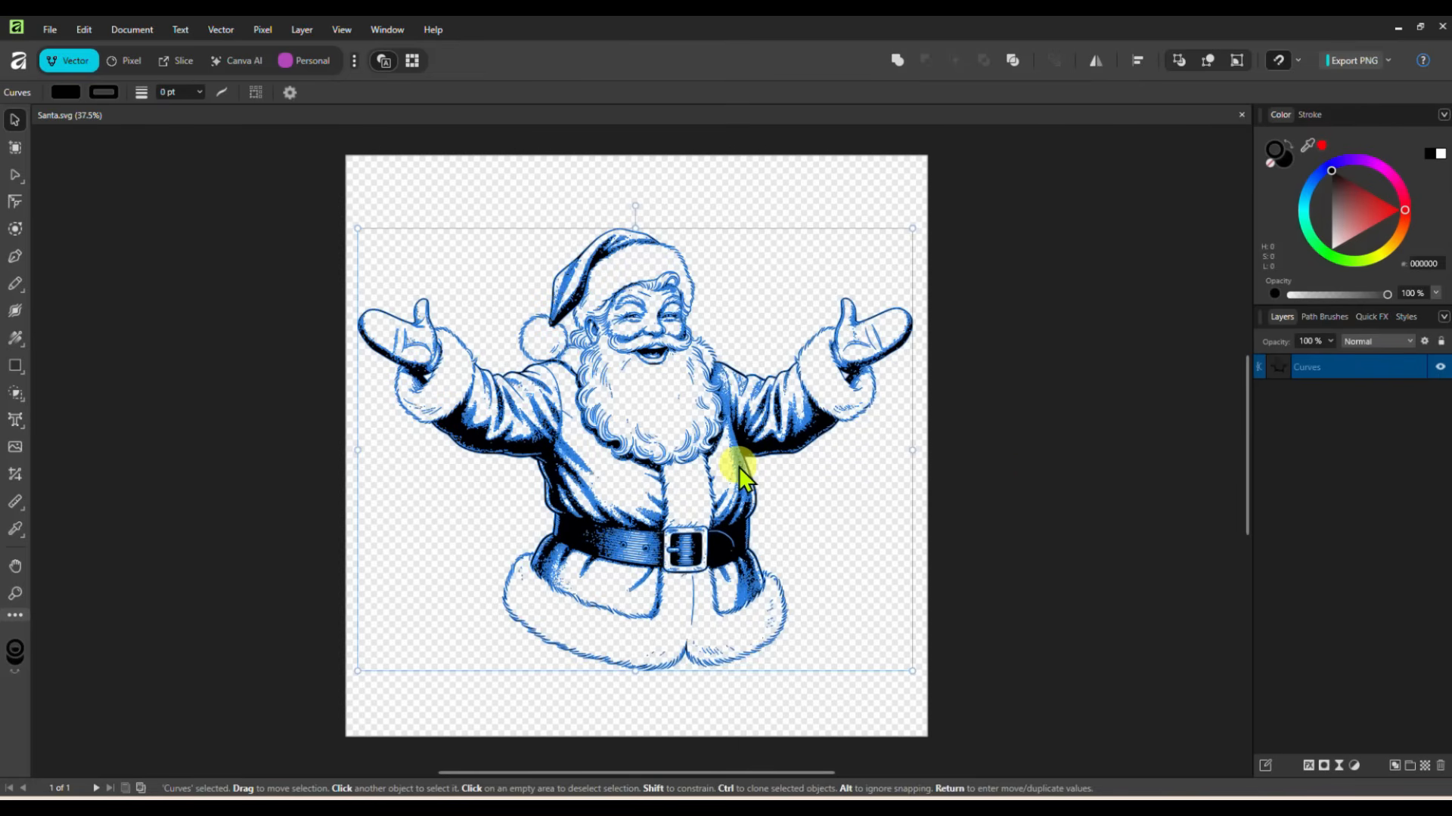
Step: Move the Santa curves slightly up the page and fill them with purple 9846CD
{"action": "left_click_drag", "start_coordinate": [644, 368], "coordinate": [646, 364]}
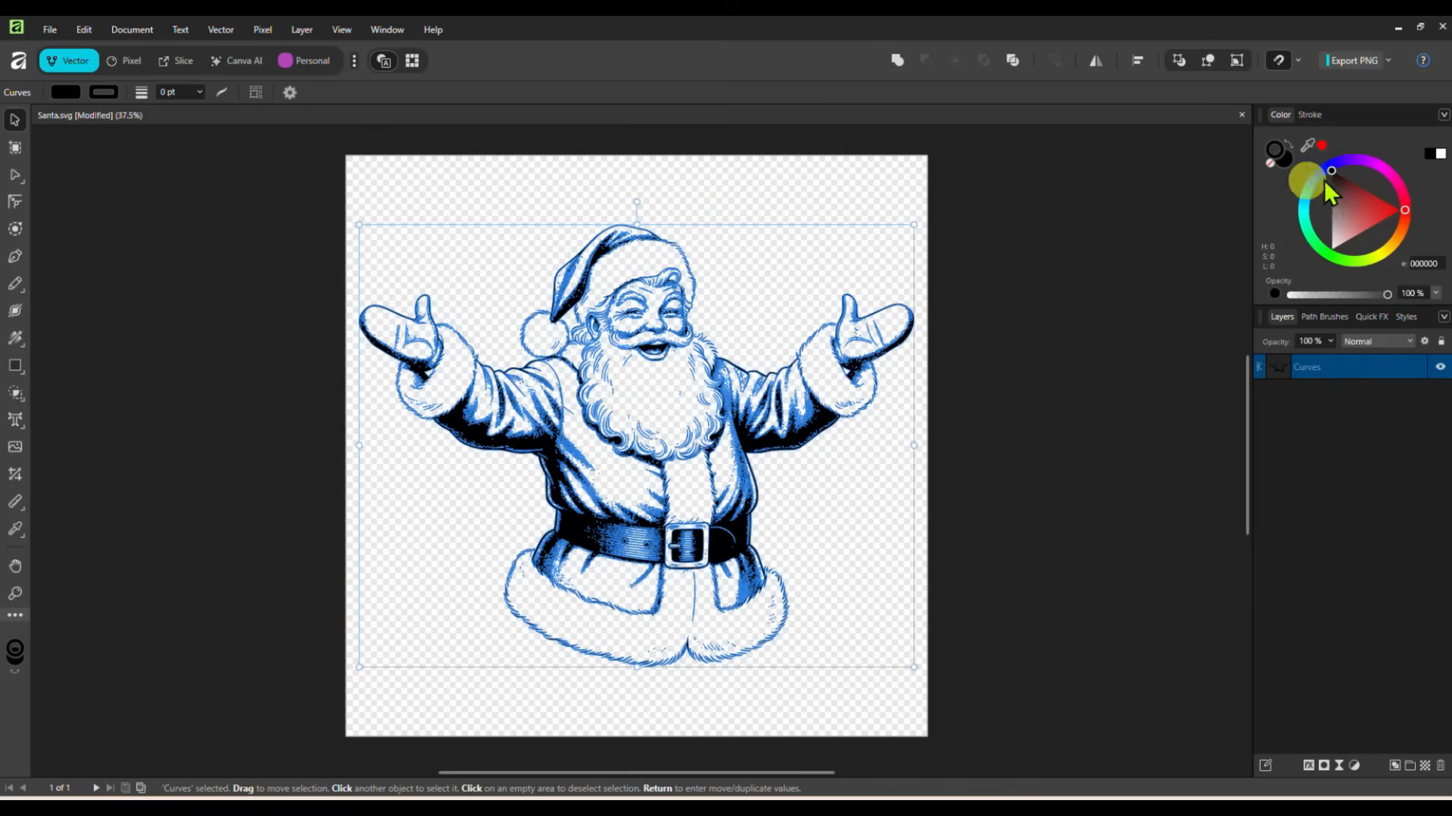
{"action": "mouse_move", "coordinate": [1332, 174]}
{"action": "left_mouse_down"}
{"action": "mouse_move", "coordinate": [1372, 210]}
{"action": "mouse_move", "coordinate": [1349, 195]}
{"action": "mouse_move", "coordinate": [1340, 214]}
{"action": "mouse_move", "coordinate": [1341, 193]}
{"action": "mouse_move", "coordinate": [1362, 195]}
{"action": "mouse_move", "coordinate": [1353, 166]}
{"action": "mouse_move", "coordinate": [1356, 198]}
{"action": "mouse_move", "coordinate": [1332, 215]}
{"action": "mouse_move", "coordinate": [1353, 192]}
{"action": "mouse_move", "coordinate": [1373, 225]}
{"action": "mouse_move", "coordinate": [1328, 225]}
{"action": "mouse_move", "coordinate": [1345, 180]}
{"action": "mouse_move", "coordinate": [1353, 204]}
{"action": "left_mouse_up"}
{"action": "left_click", "coordinate": [1335, 216]}
{"action": "left_click", "coordinate": [1272, 366]}
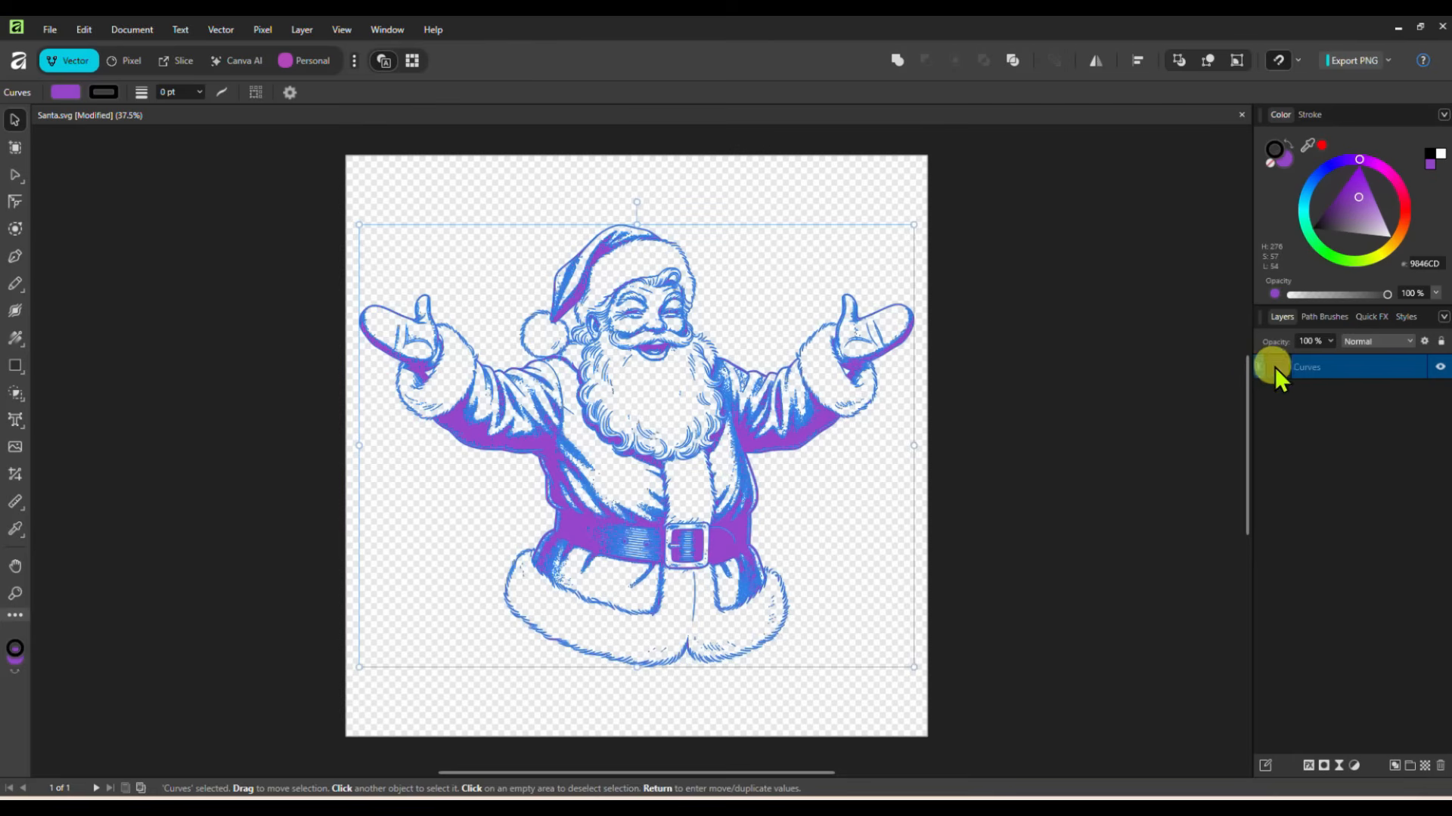
Step: Group the Santa curves and expand the group in the layer list
{"action": "right_click", "coordinate": [726, 402]}
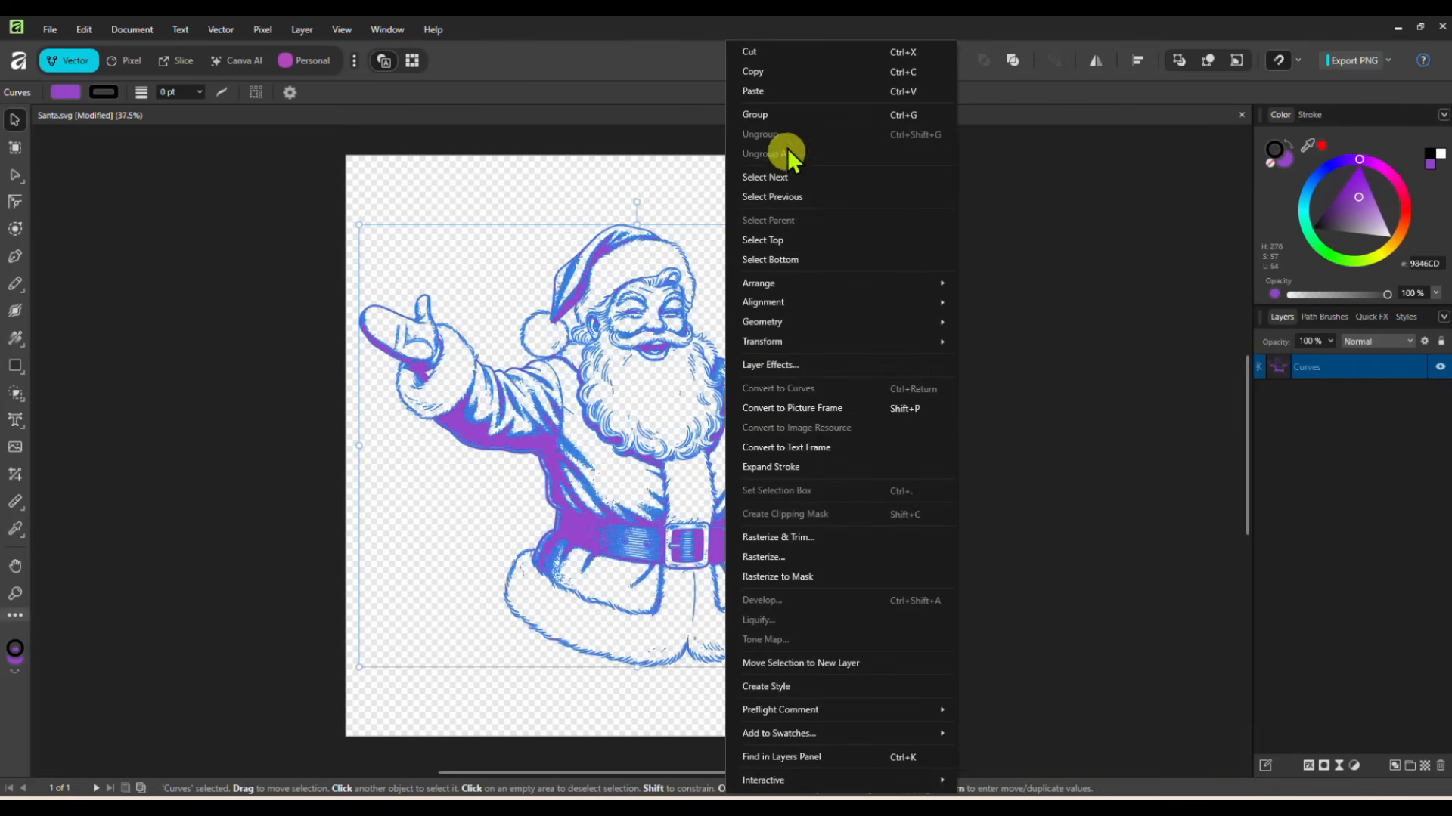
{"action": "left_click", "coordinate": [786, 116]}
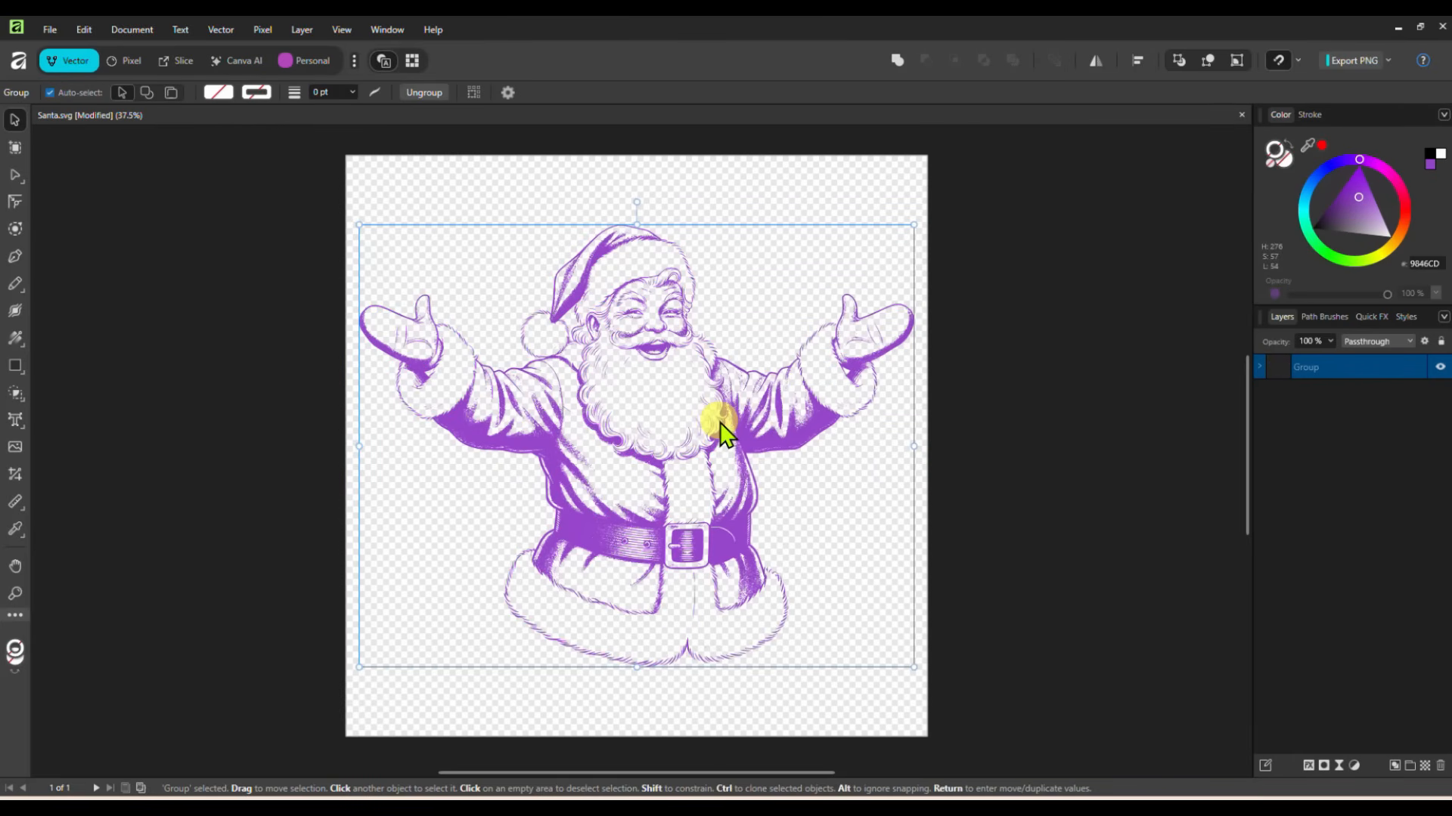
{"action": "left_click", "coordinate": [1259, 368]}
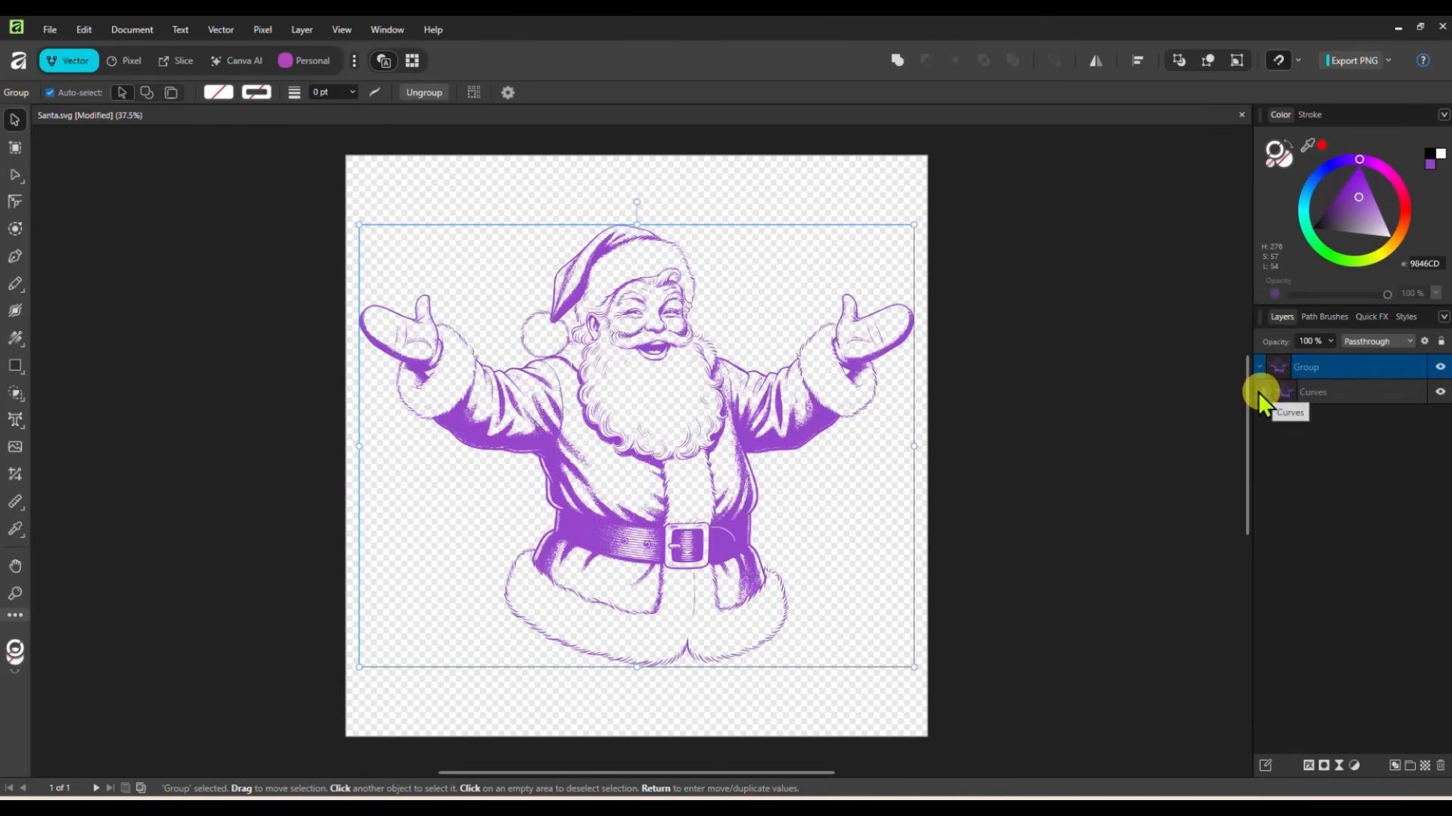
Step: Fill the curves inside the Santa group with dark purple 641098 and clear the selection
{"action": "left_click", "coordinate": [1332, 397]}
{"action": "left_click", "coordinate": [1348, 220]}
{"action": "mouse_move", "coordinate": [1347, 219]}
{"action": "left_mouse_down"}
{"action": "mouse_move", "coordinate": [1333, 221]}
{"action": "mouse_move", "coordinate": [1344, 197]}
{"action": "left_mouse_up"}
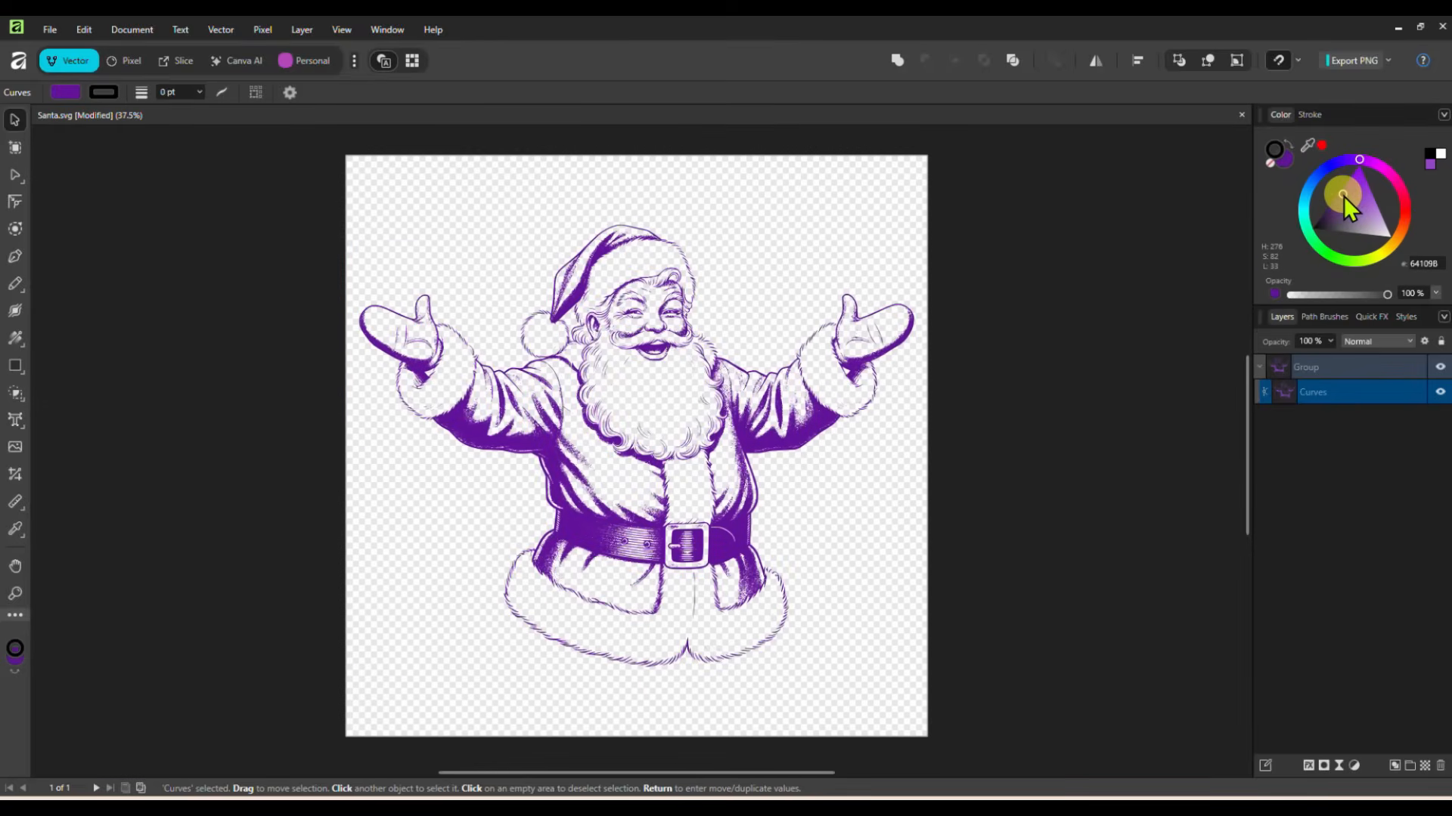
{"action": "left_click", "coordinate": [959, 454]}
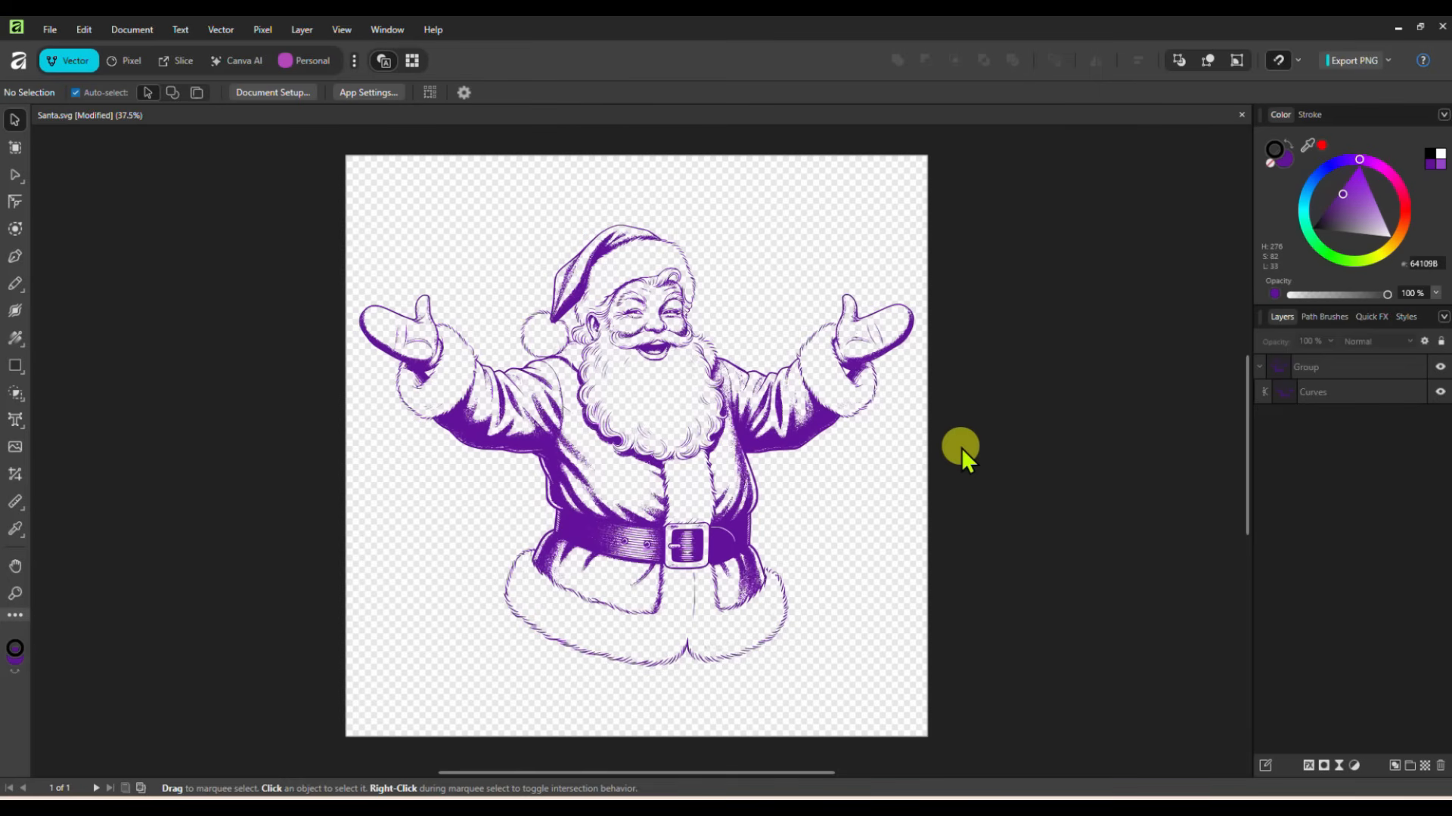
Step: Fill the whole Santa group with white FFFFFF and reposition it around the middle of the page
{"action": "left_click", "coordinate": [652, 334]}
{"action": "mouse_move", "coordinate": [651, 333]}
{"action": "left_mouse_down"}
{"action": "mouse_move", "coordinate": [648, 316]}
{"action": "mouse_move", "coordinate": [652, 343]}
{"action": "left_mouse_up"}
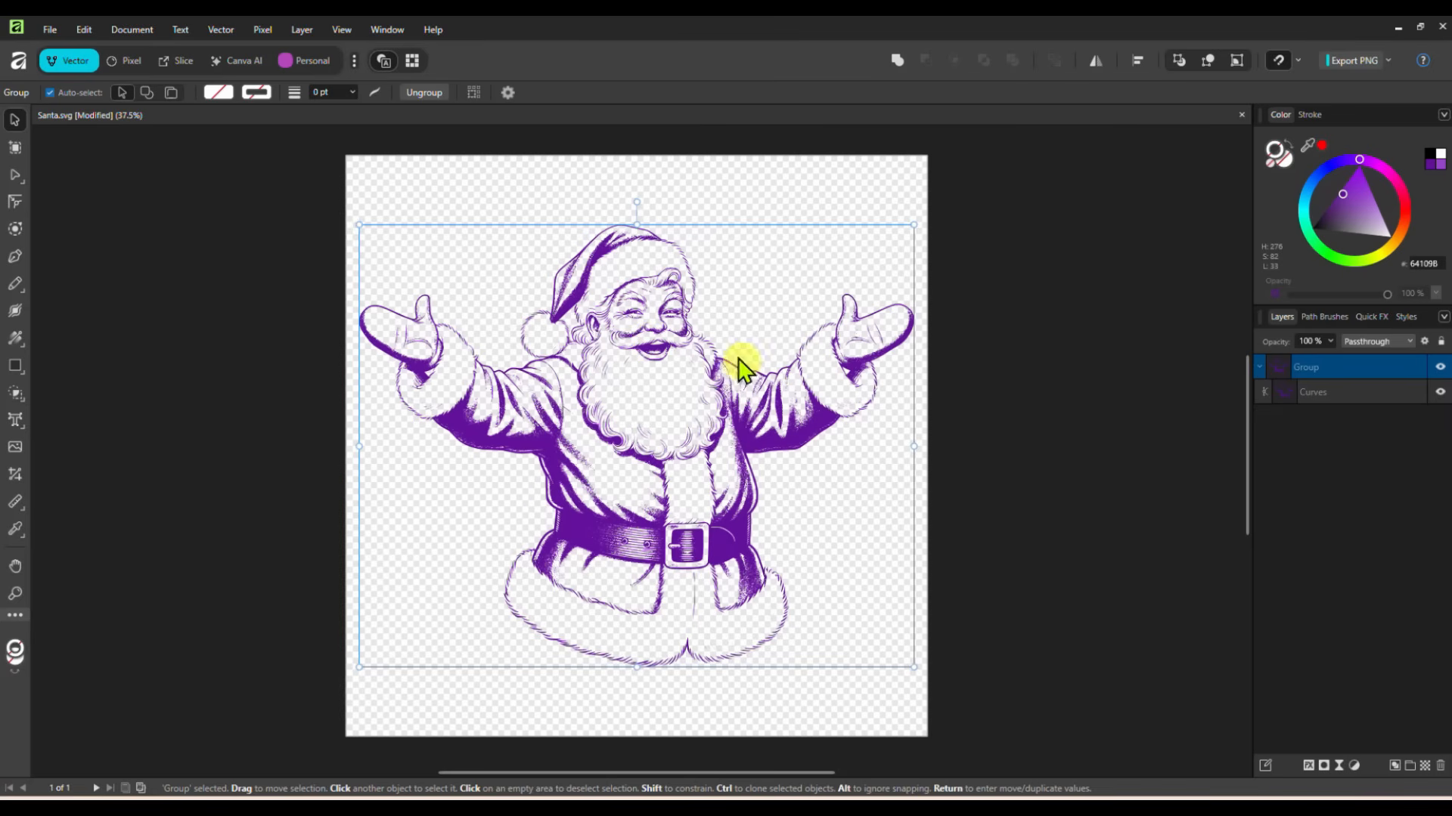
{"action": "left_click_drag", "start_coordinate": [1344, 198], "coordinate": [1290, 236]}
{"action": "left_click_drag", "start_coordinate": [693, 444], "coordinate": [687, 437]}
{"action": "mouse_move", "coordinate": [1311, 228]}
{"action": "left_mouse_down"}
{"action": "mouse_move", "coordinate": [1395, 229]}
{"action": "mouse_move", "coordinate": [1304, 239]}
{"action": "left_mouse_up"}
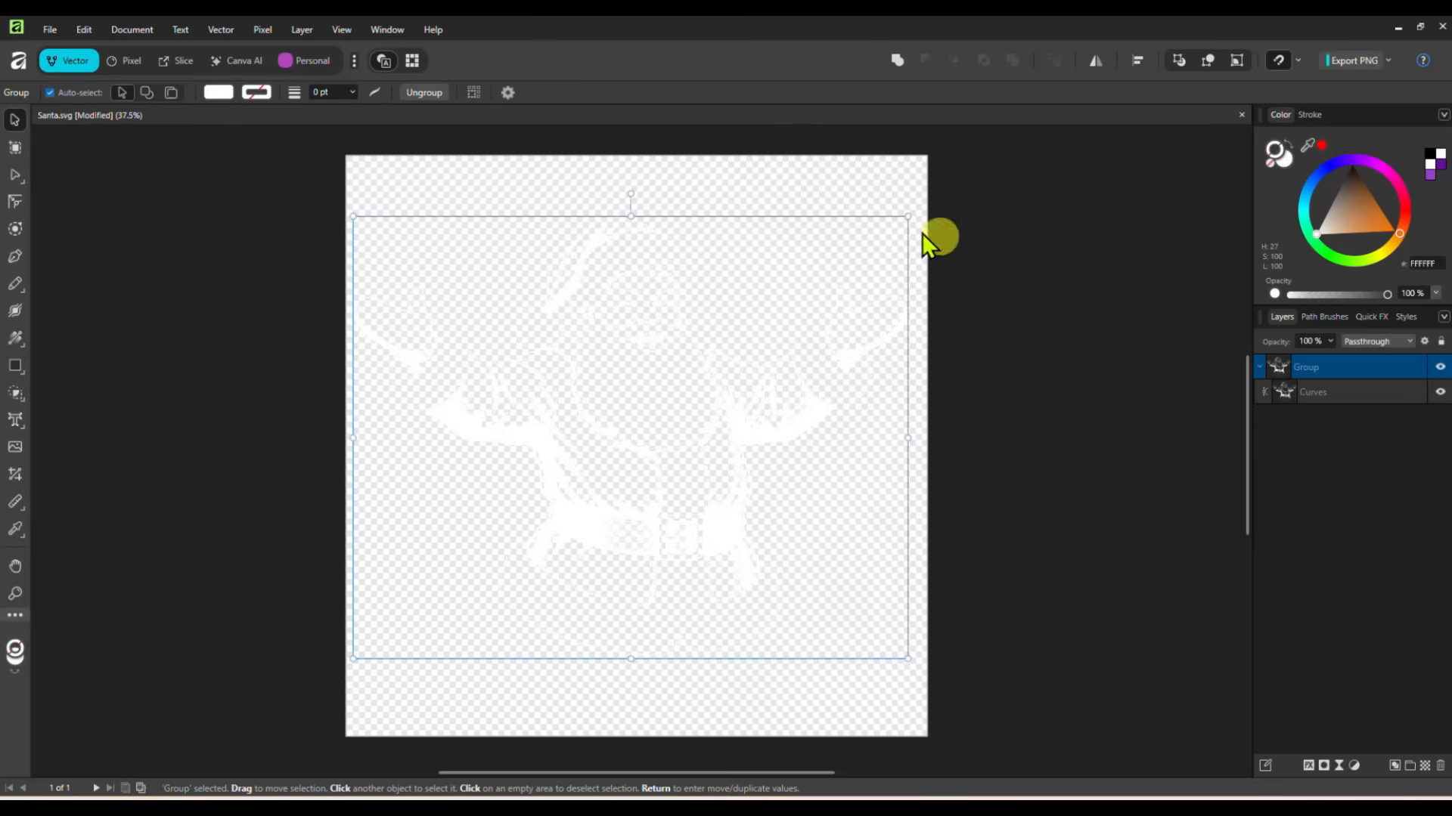
{"action": "left_click_drag", "start_coordinate": [702, 361], "coordinate": [716, 442]}
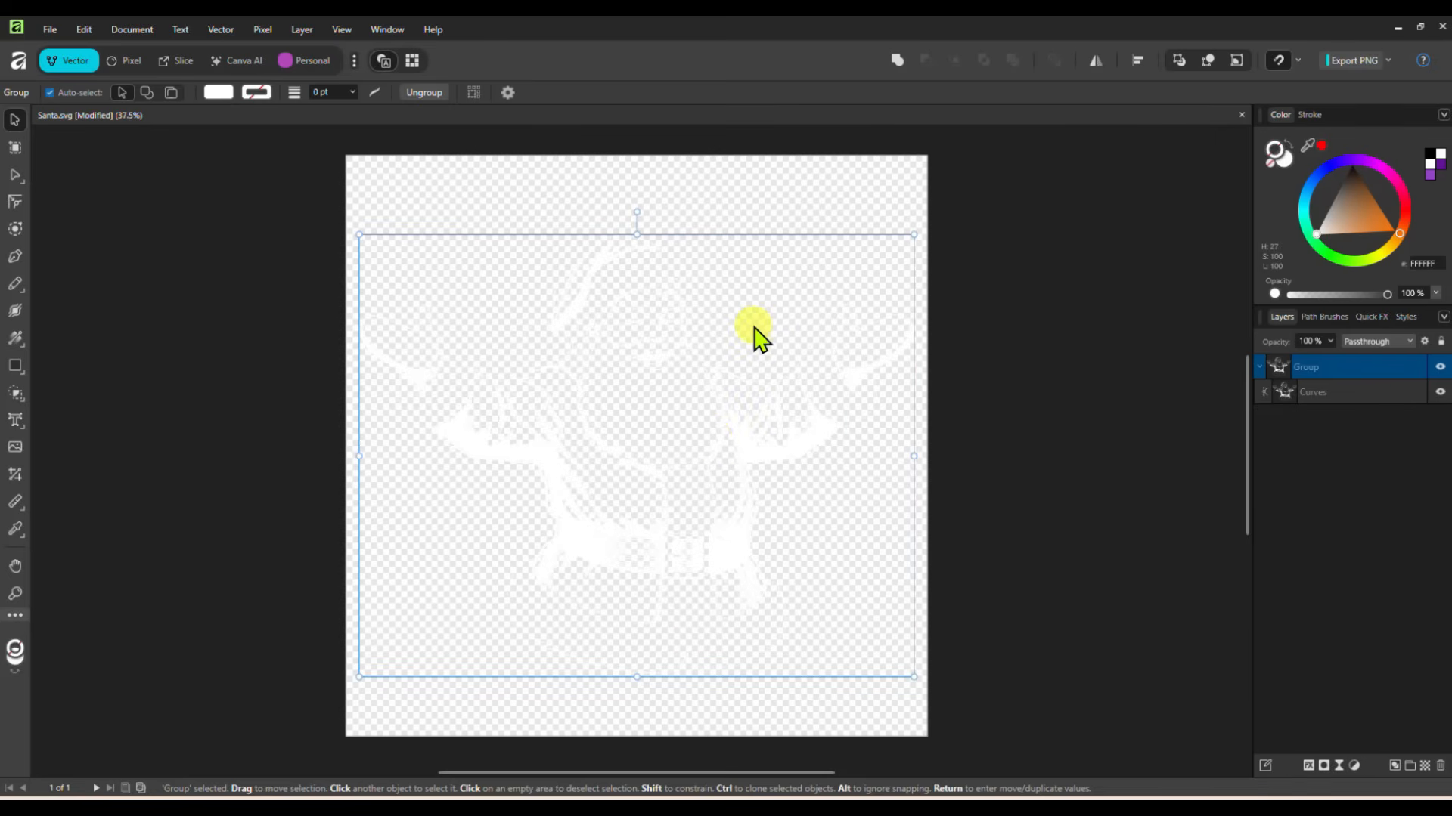
{"action": "left_click_drag", "start_coordinate": [738, 466], "coordinate": [739, 452]}
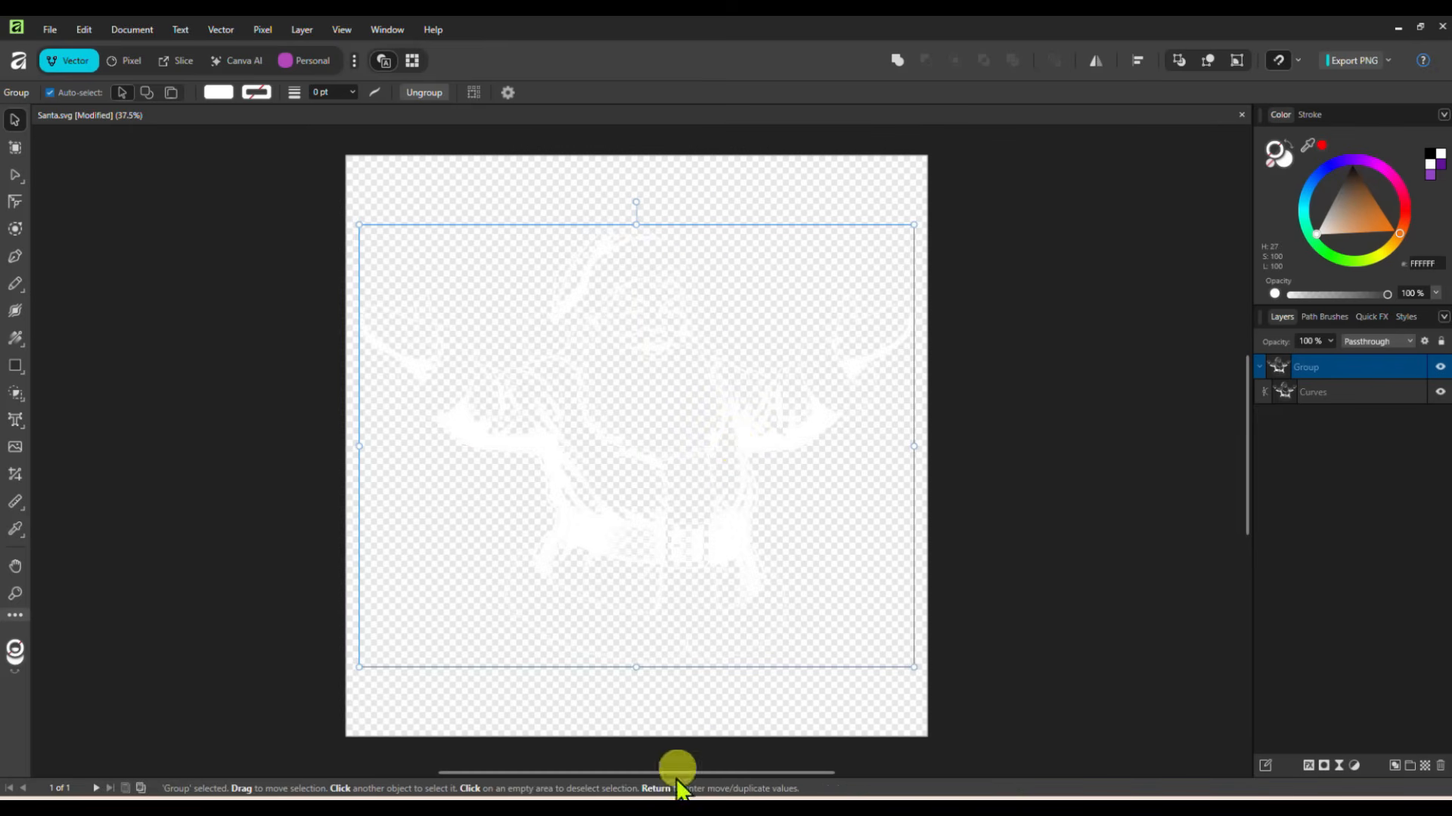
{"action": "left_click", "coordinate": [666, 808]}
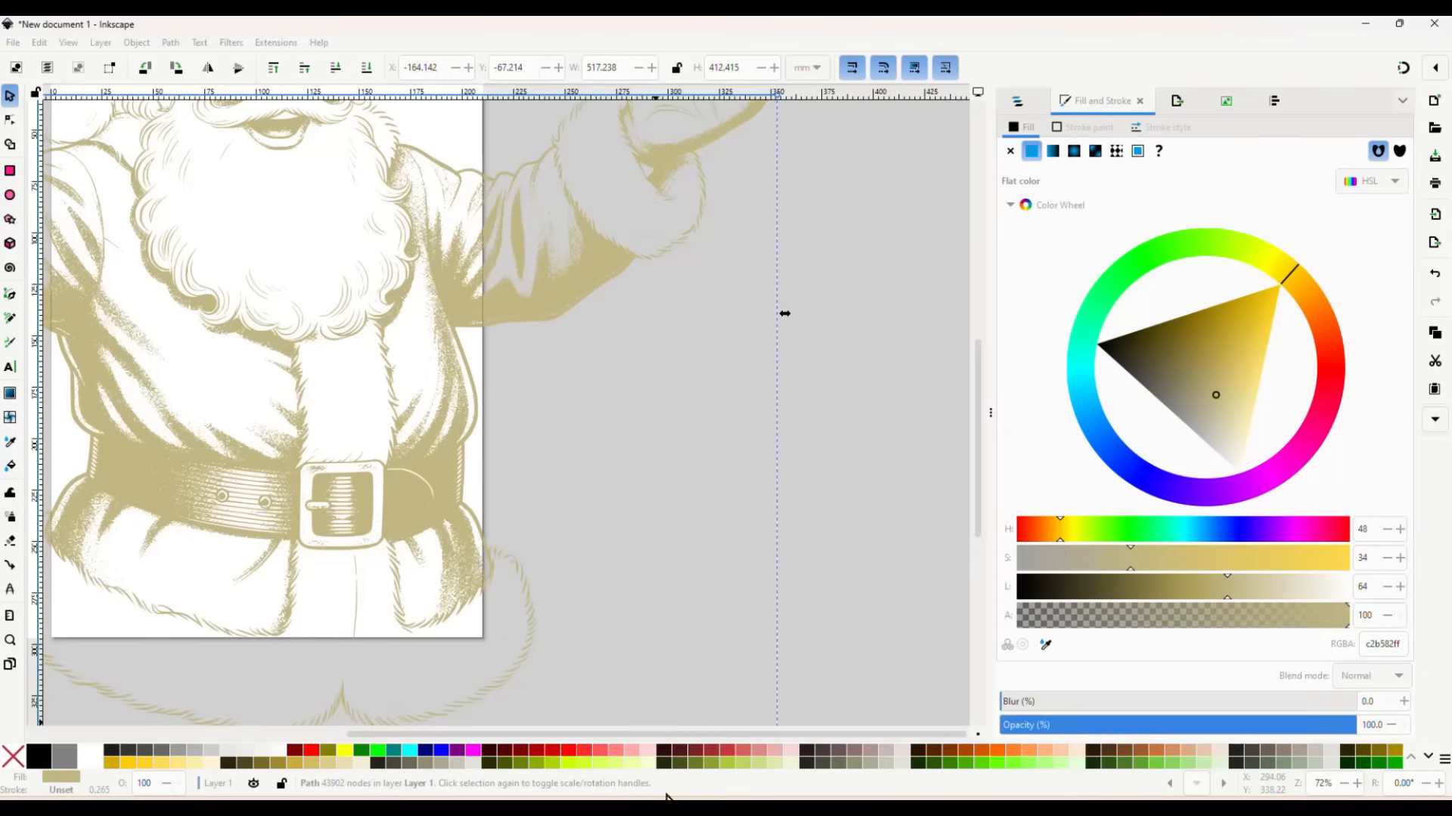
{"action": "left_click", "coordinate": [711, 807]}
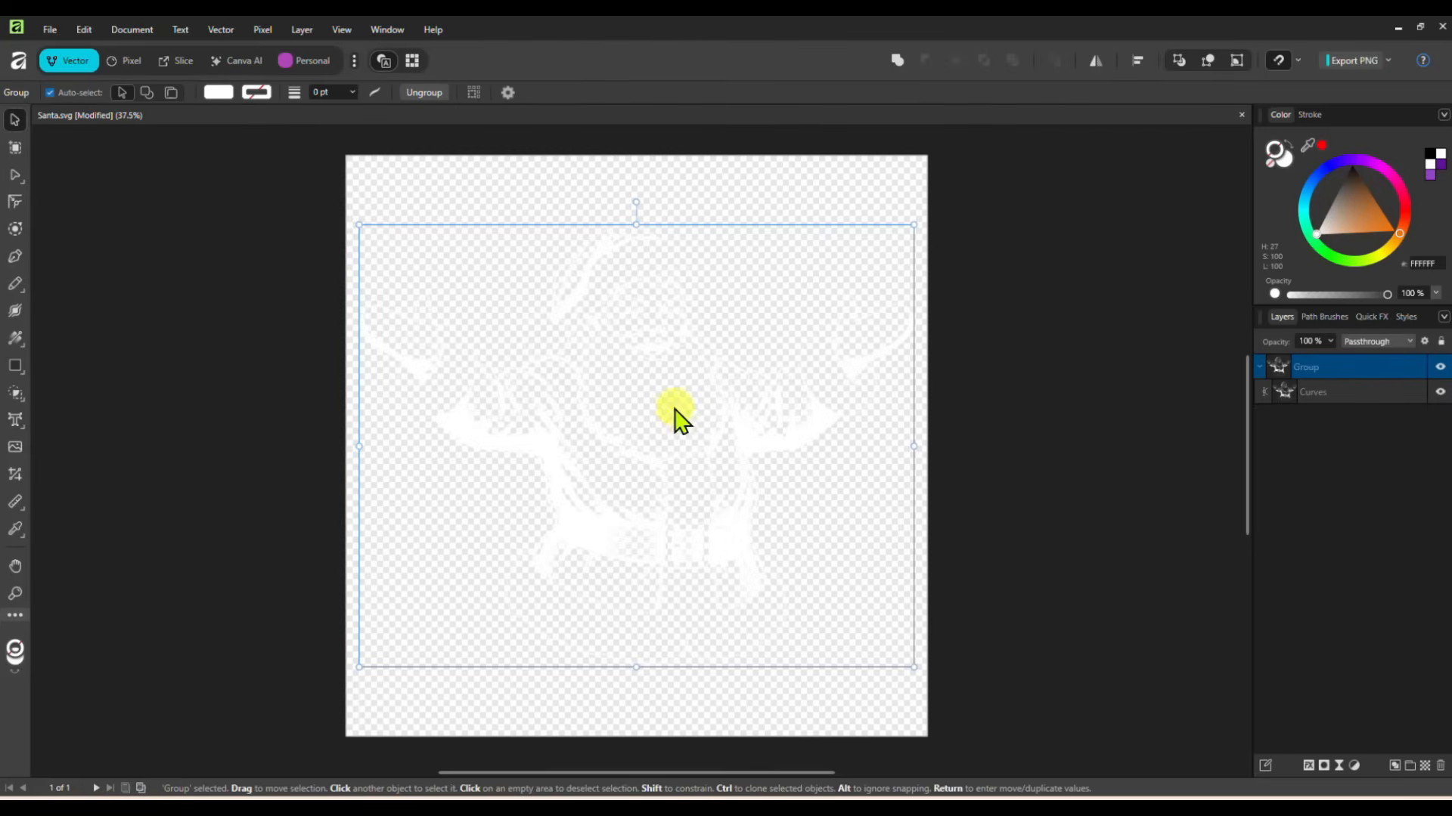
Step: Fill the Santa group with black 000000 and ungroup it
{"action": "left_click_drag", "start_coordinate": [1317, 236], "coordinate": [1346, 157]}
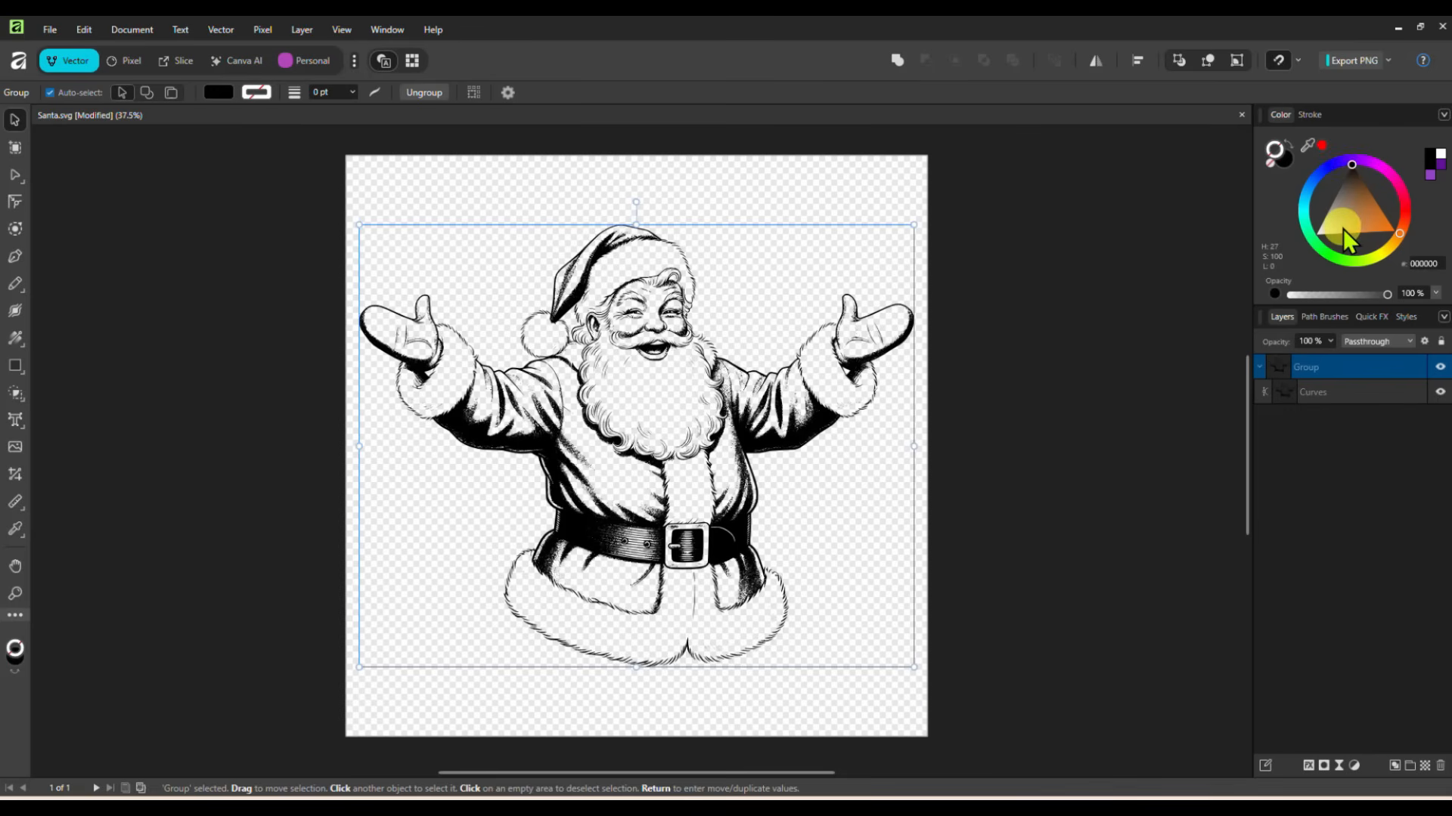
{"action": "left_click_drag", "start_coordinate": [635, 438], "coordinate": [636, 435]}
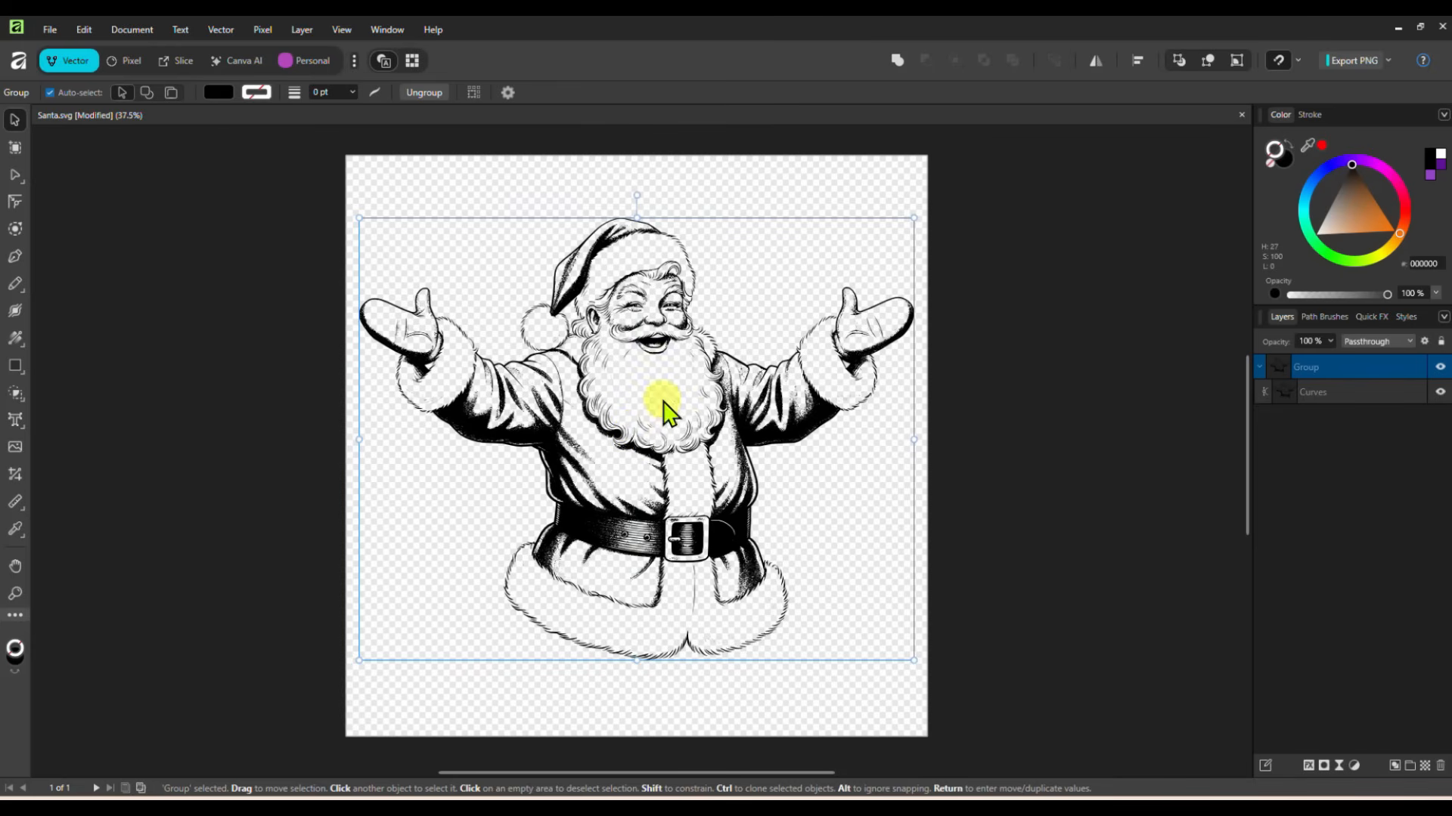
{"action": "left_click", "coordinate": [421, 93]}
Step: Move the ungrouped Santa curves slightly up, keeping them centred horizontally on the page
{"action": "double_click", "coordinate": [1316, 369]}
{"action": "mouse_move", "coordinate": [727, 430]}
{"action": "left_mouse_down"}
{"action": "mouse_move", "coordinate": [738, 437]}
{"action": "mouse_move", "coordinate": [723, 424]}
{"action": "left_mouse_up"}
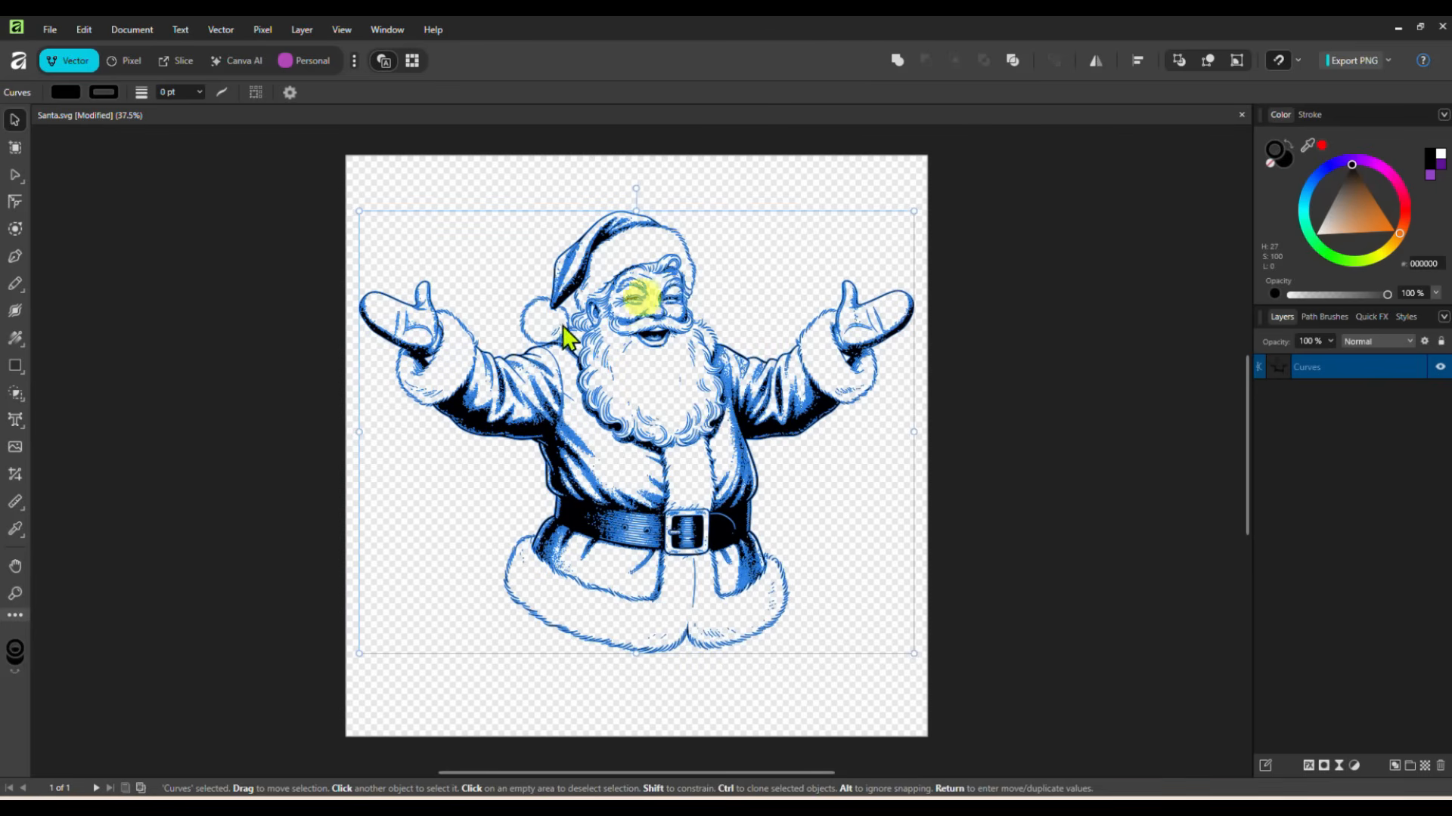
{"action": "left_click_drag", "start_coordinate": [645, 335], "coordinate": [644, 340]}
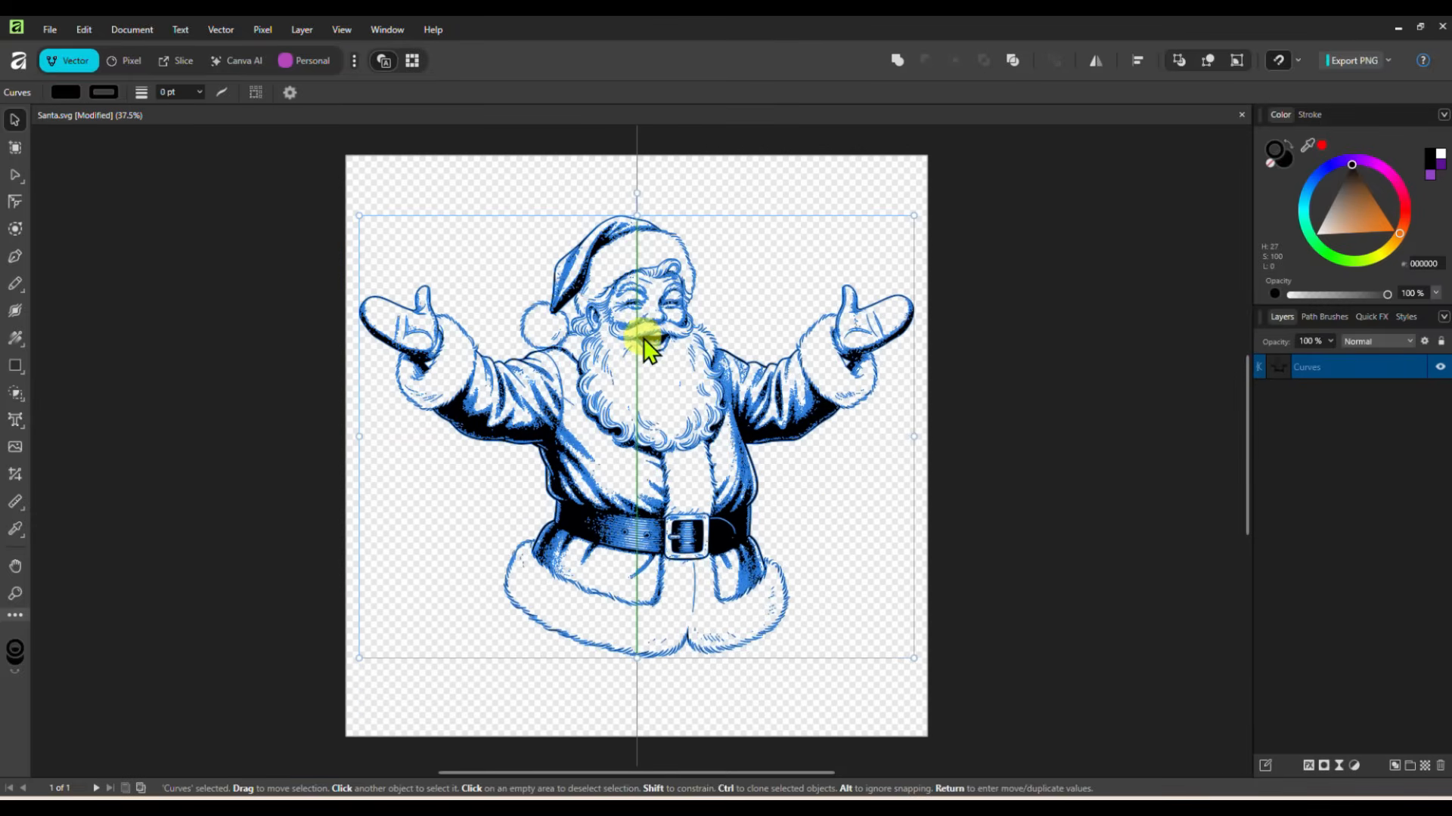
{"action": "left_click", "coordinate": [803, 509]}
{"action": "left_click", "coordinate": [671, 527]}
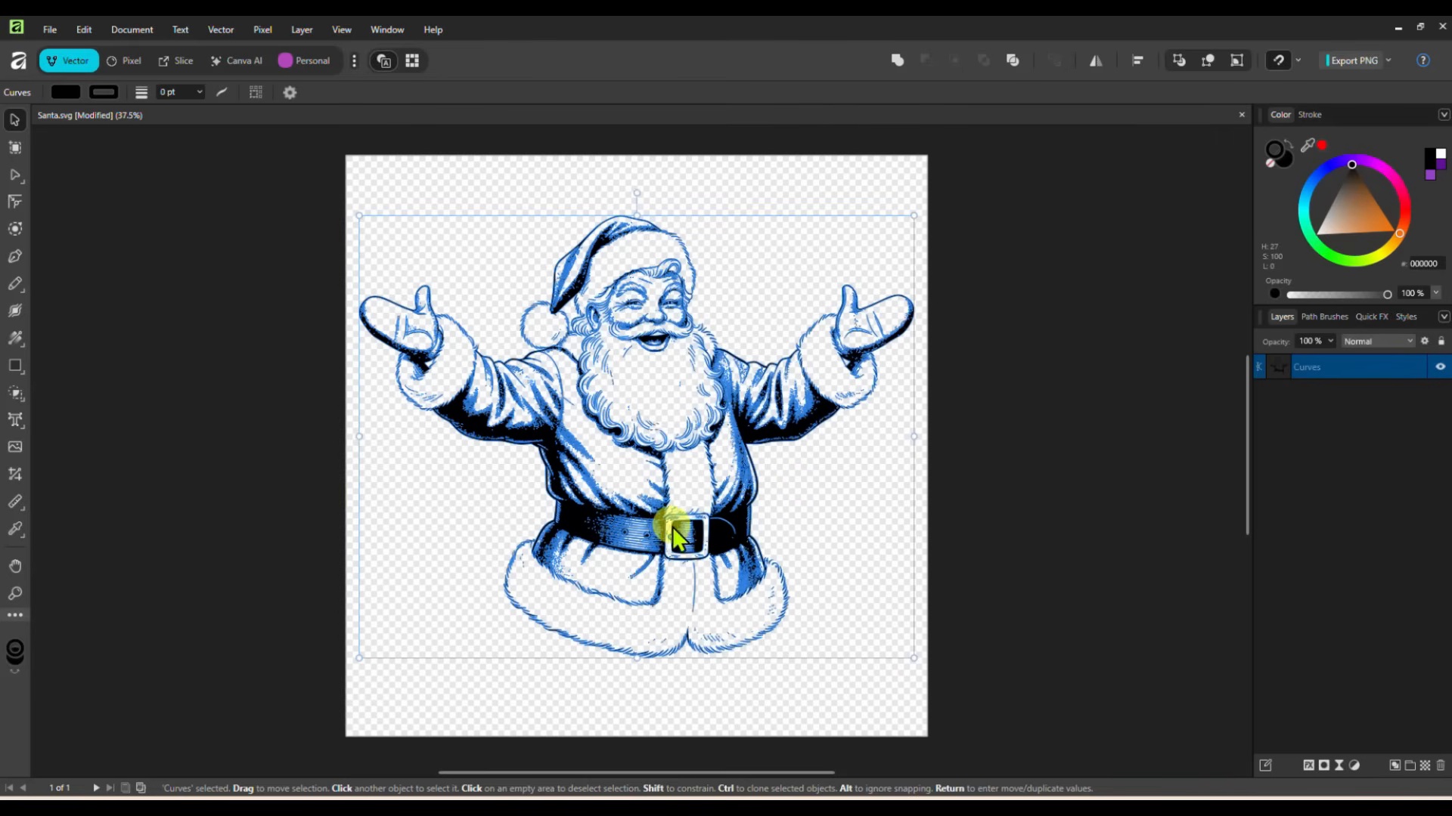
{"action": "right_click", "coordinate": [636, 319]}
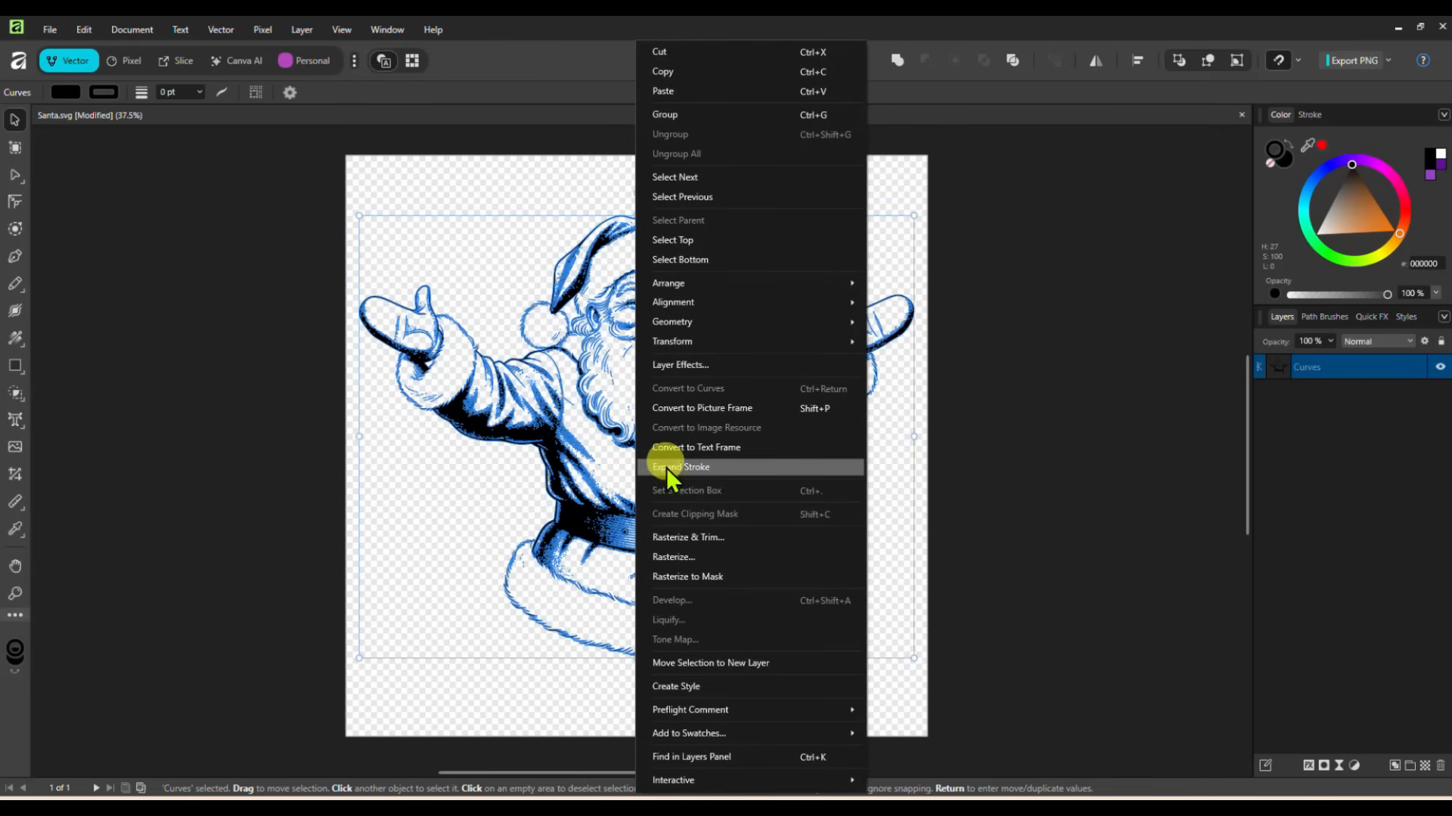
{"action": "left_click", "coordinate": [619, 467]}
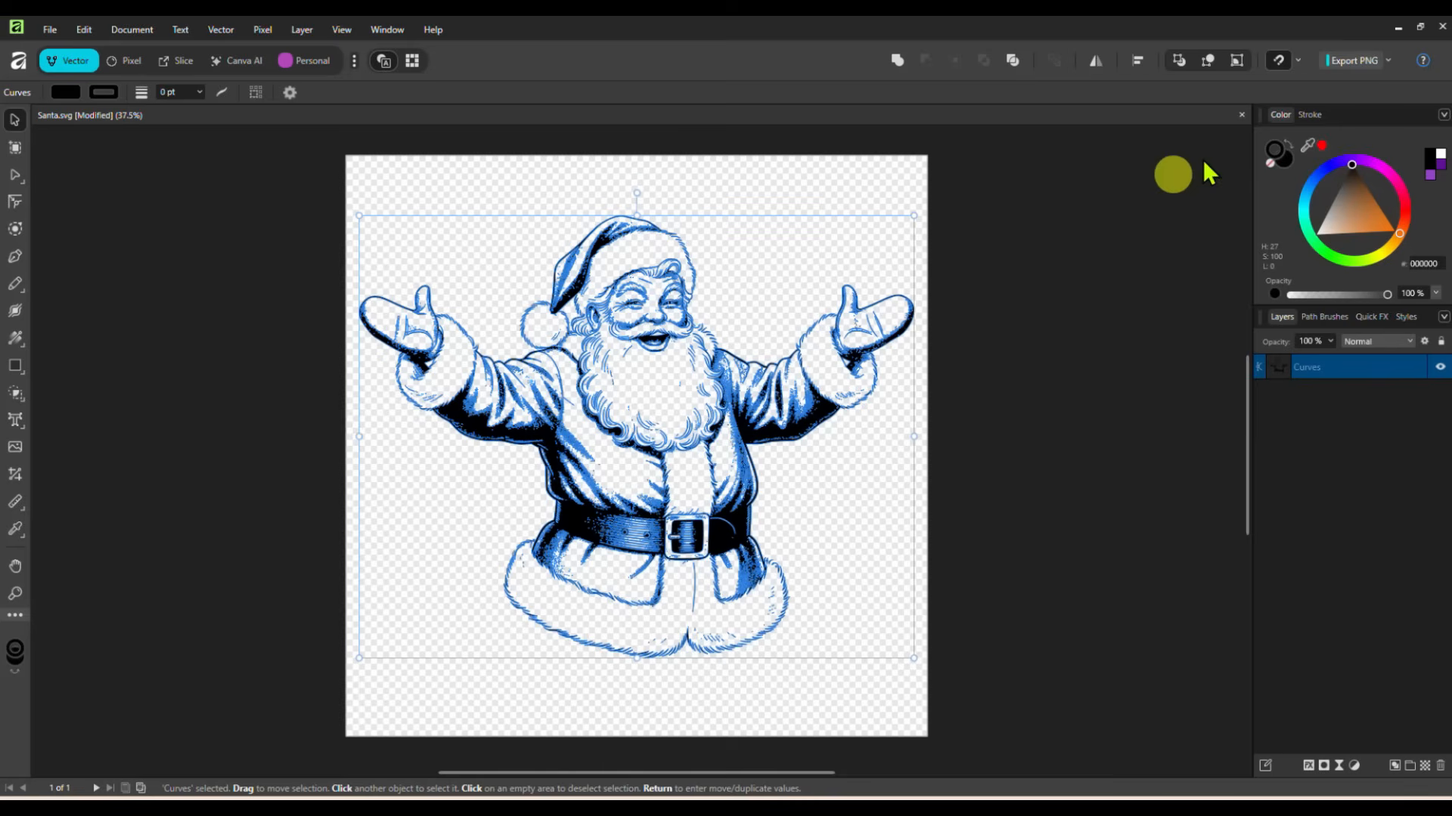
Step: Set the Santa curves' stroke width to 0 pt and move the artwork slightly up the page
{"action": "left_click", "coordinate": [1308, 115]}
{"action": "mouse_move", "coordinate": [1297, 160]}
{"action": "left_mouse_down"}
{"action": "mouse_move", "coordinate": [1356, 162]}
{"action": "mouse_move", "coordinate": [1276, 162]}
{"action": "left_mouse_up"}
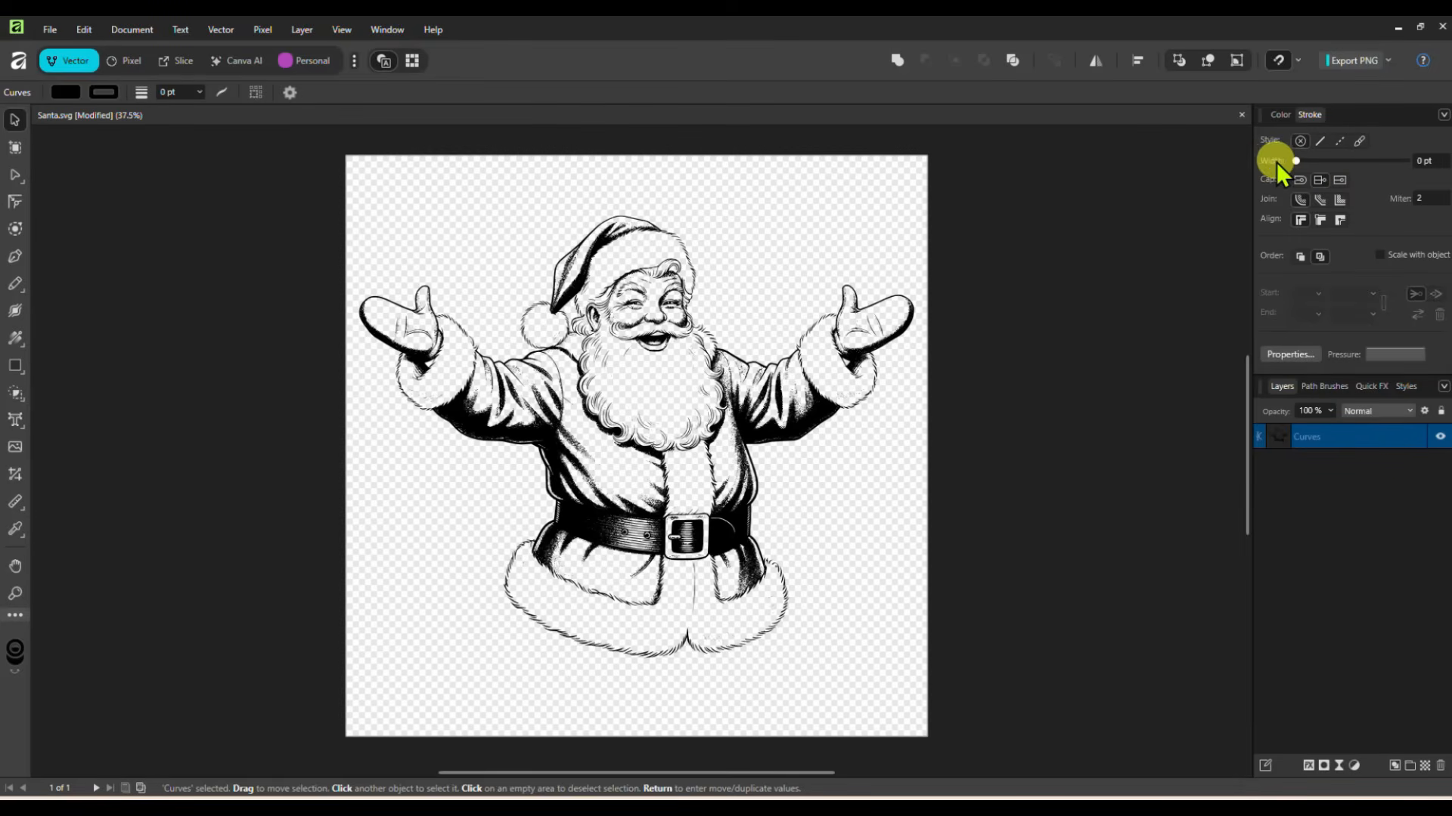
{"action": "left_click", "coordinate": [930, 394]}
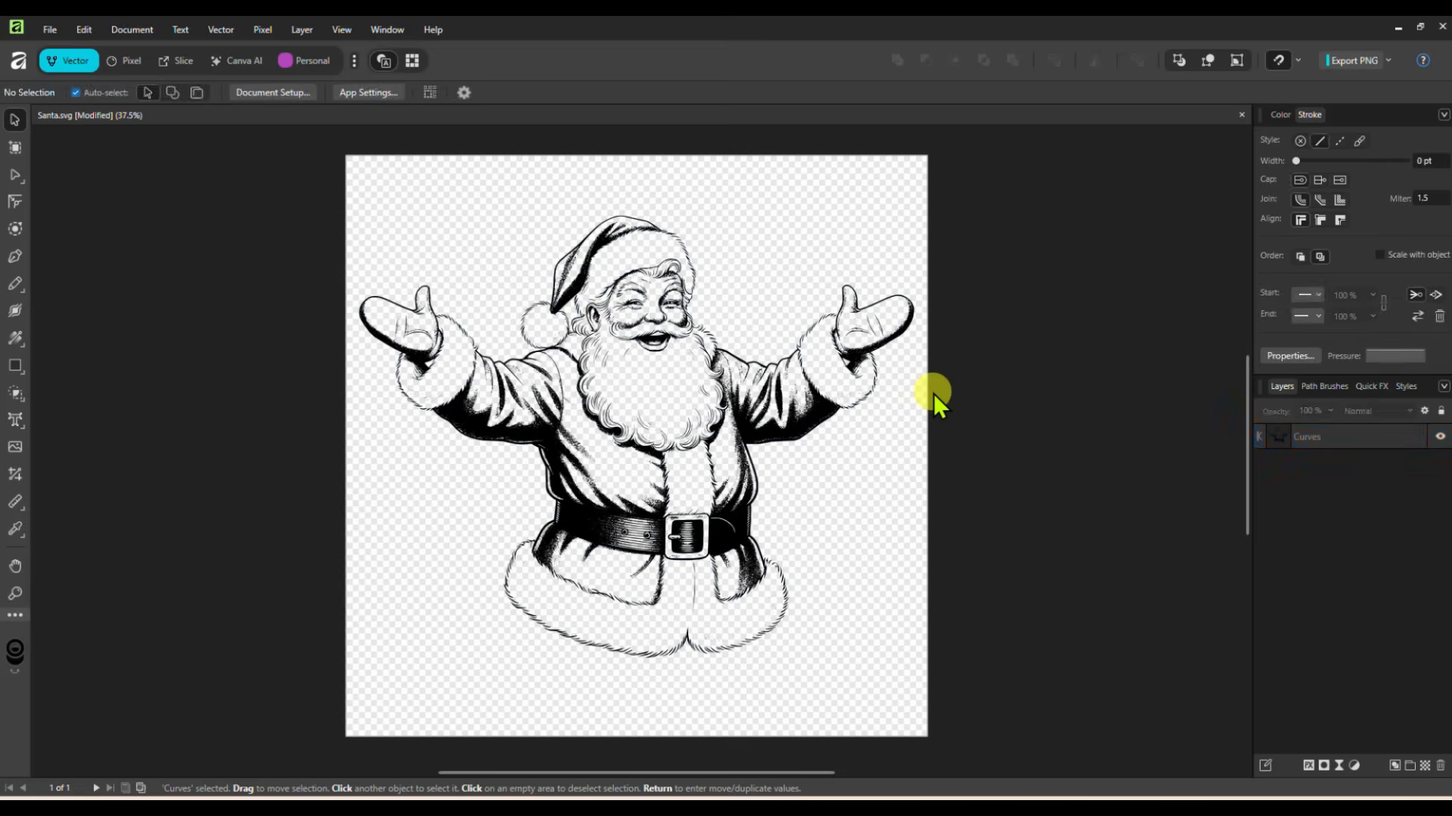
{"action": "left_click_drag", "start_coordinate": [666, 455], "coordinate": [663, 444]}
{"action": "left_click", "coordinate": [941, 445]}
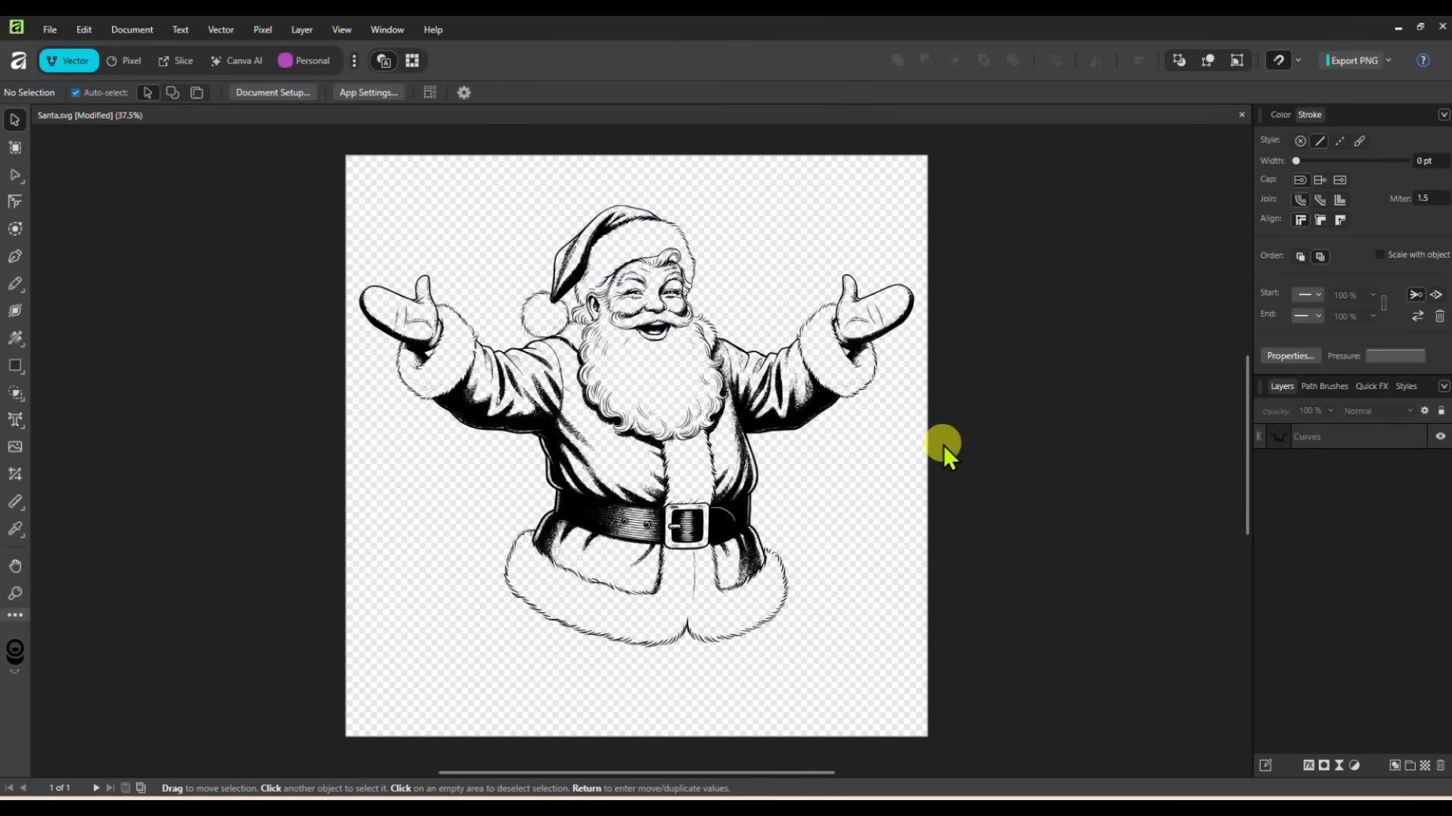